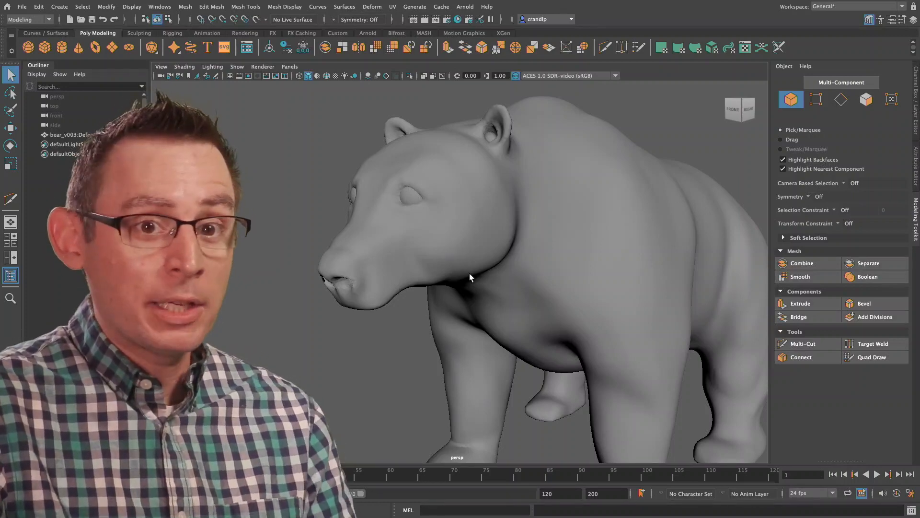
# Select the bear mesh and make it a live surface
pyautogui.keyDown('alt'); pyautogui.moveTo(453, 239); pyautogui.dragTo(448, 213); pyautogui.keyUp('alt')
pyautogui.keyDown('alt'); pyautogui.moveTo(449, 214); pyautogui.dragTo(530, 246, button='middle'); pyautogui.keyUp('alt')
pyautogui.keyDown('alt'); pyautogui.moveTo(530, 247); pyautogui.dragTo(660, 259, button='right'); pyautogui.keyUp('alt')
pyautogui.keyDown('alt'); pyautogui.moveTo(618, 254); pyautogui.dragTo(556, 263, button='middle'); pyautogui.keyUp('alt')
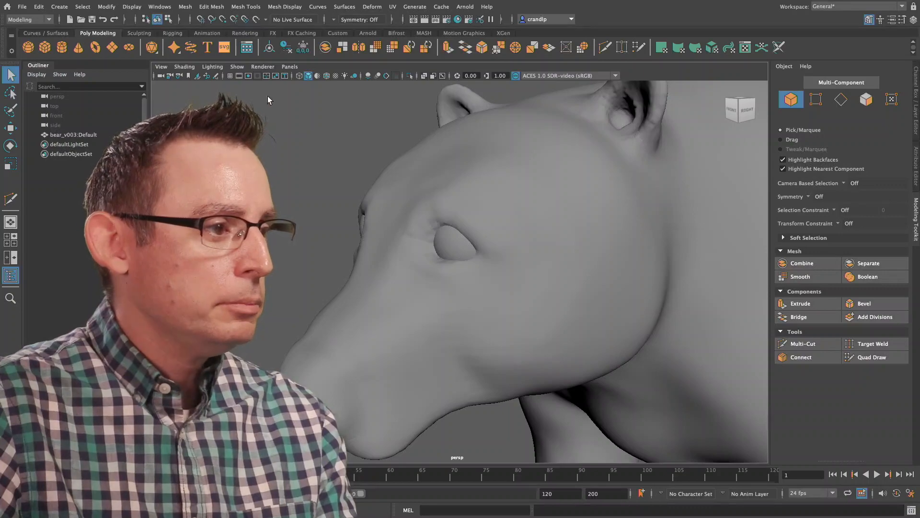
pyautogui.click(489, 220)
pyautogui.keyDown('alt'); pyautogui.moveTo(433, 204); pyautogui.dragTo(435, 212); pyautogui.keyUp('alt')
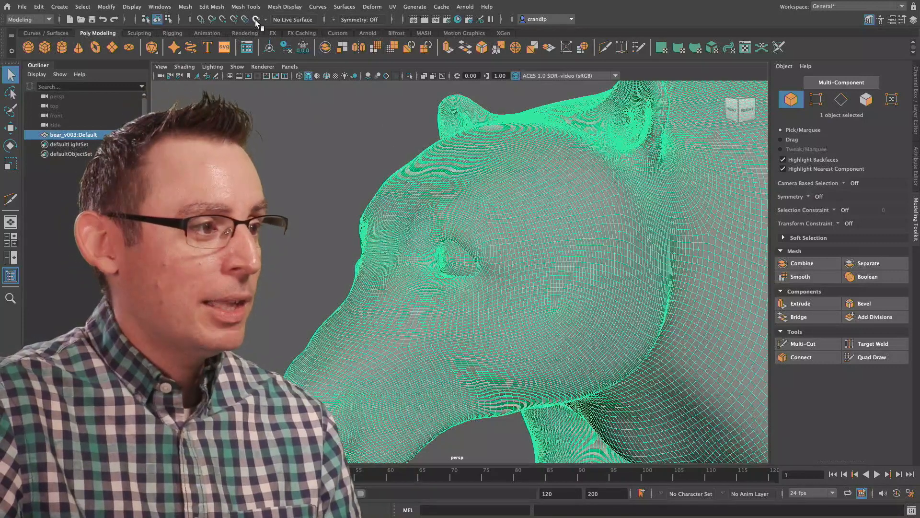
pyautogui.click(256, 19)
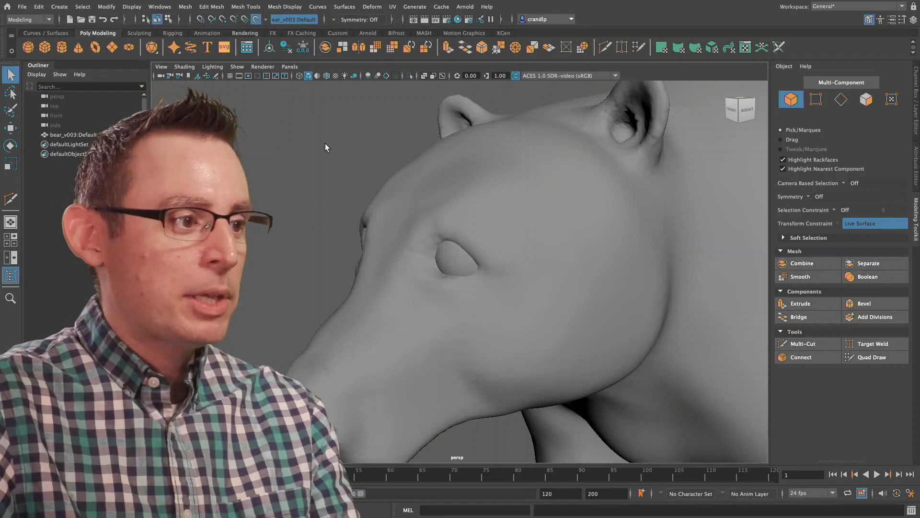
# Activate Quad Draw and place pairs of dots below, above and at both corners of the bear's left eye
pyautogui.keyDown('alt'); pyautogui.moveTo(450, 219); pyautogui.dragTo(430, 195); pyautogui.keyUp('alt')
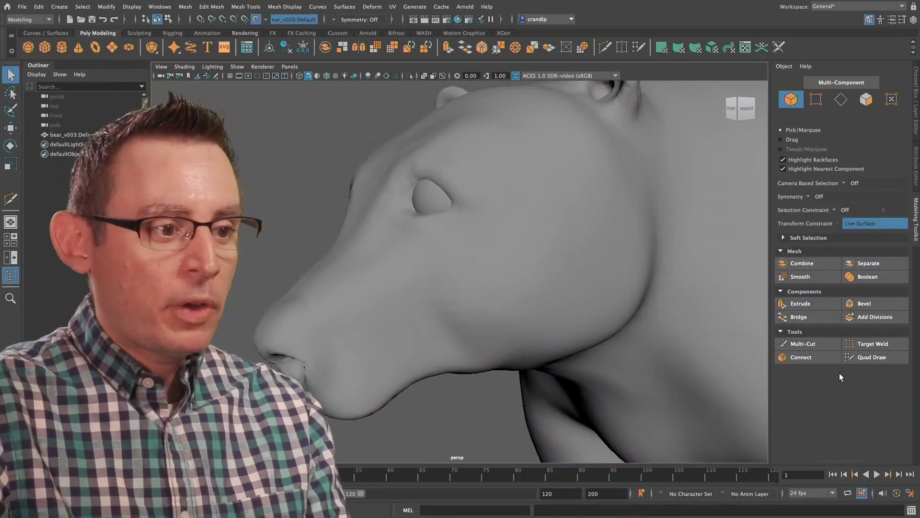
pyautogui.click(864, 355)
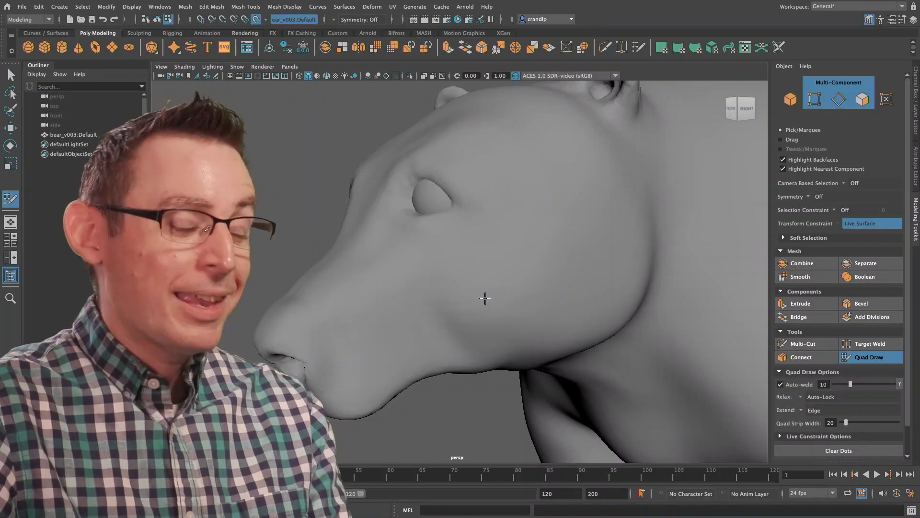
pyautogui.keyDown('alt'); pyautogui.moveTo(456, 240); pyautogui.dragTo(482, 243); pyautogui.keyUp('alt')
pyautogui.keyDown('alt'); pyautogui.moveTo(482, 244); pyautogui.dragTo(563, 249, button='right'); pyautogui.keyUp('alt')
pyautogui.keyDown('alt'); pyautogui.moveTo(522, 237); pyautogui.dragTo(467, 260); pyautogui.keyUp('alt')
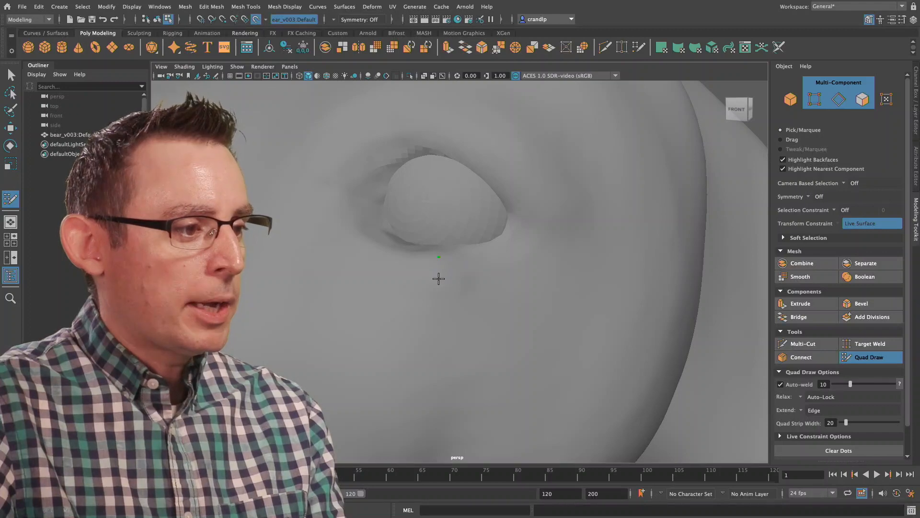
pyautogui.moveTo(466, 261)
pyautogui.keyDown('alt'); pyautogui.mouseDown()
pyautogui.moveTo(546, 278)
pyautogui.moveTo(488, 286)
pyautogui.moveTo(515, 289)
pyautogui.mouseUp(); pyautogui.keyUp('alt')
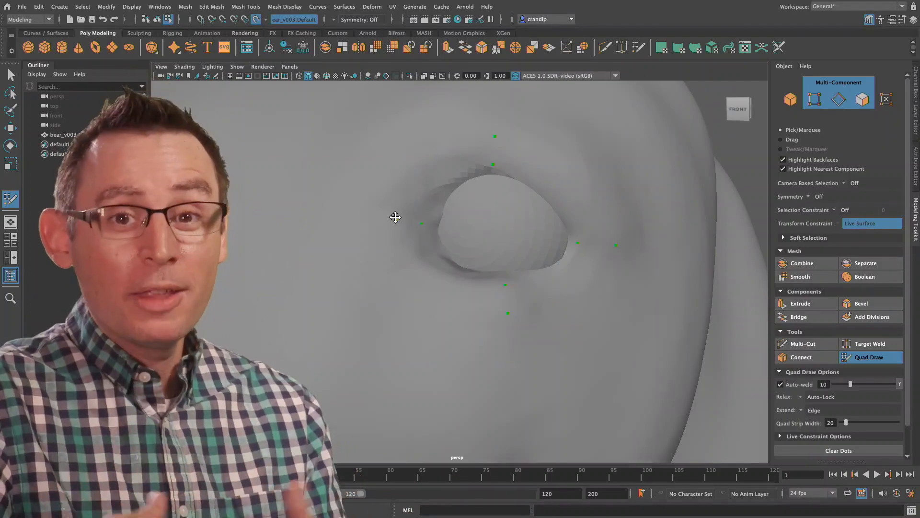
pyautogui.moveTo(450, 217)
pyautogui.keyDown('alt'); pyautogui.mouseDown()
pyautogui.moveTo(366, 226)
pyautogui.moveTo(446, 215)
pyautogui.mouseUp(); pyautogui.keyUp('alt')
pyautogui.moveTo(445, 216)
pyautogui.keyDown('alt'); pyautogui.mouseDown(button='right')
pyautogui.moveTo(476, 215)
pyautogui.moveTo(452, 213)
pyautogui.mouseUp(button='right'); pyautogui.keyUp('alt')
pyautogui.moveTo(452, 212)
pyautogui.keyDown('alt'); pyautogui.mouseDown()
pyautogui.moveTo(417, 218)
pyautogui.moveTo(528, 249)
pyautogui.moveTo(464, 226)
pyautogui.mouseUp(); pyautogui.keyUp('alt')
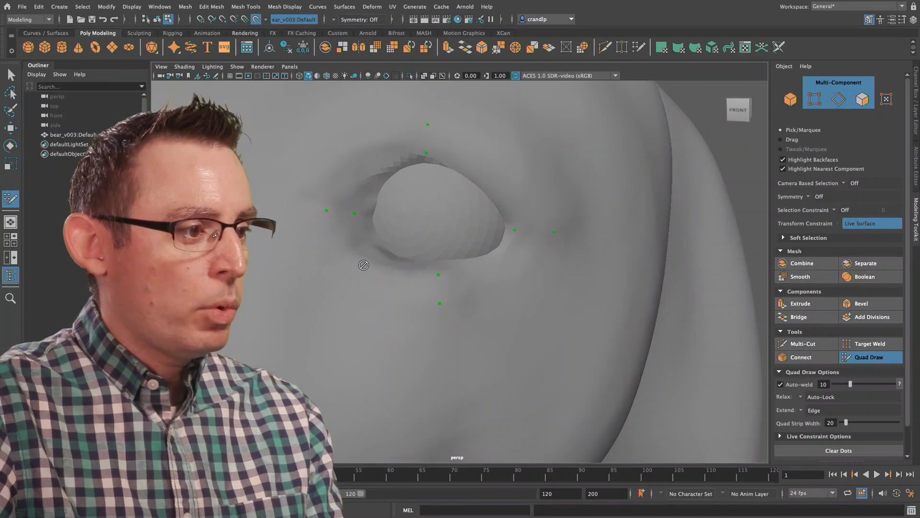
# Place another pair of dots under the eye's outer half and fill two quads from the lower lid to the outer corner
pyautogui.keyDown('alt'); pyautogui.moveTo(348, 160); pyautogui.dragTo(423, 291, button='right'); pyautogui.keyUp('alt')
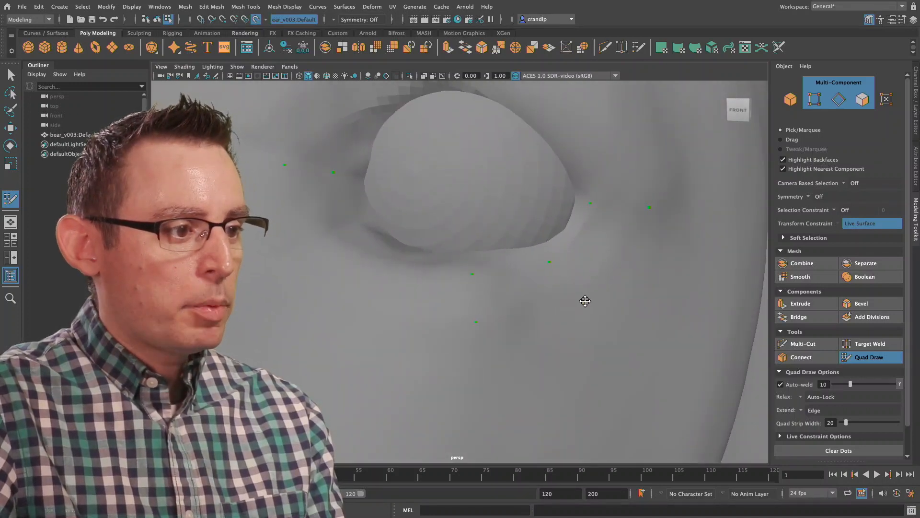
pyautogui.keyDown('shift'); pyautogui.click(528, 291); pyautogui.keyUp('shift')
pyautogui.keyDown('alt'); pyautogui.moveTo(569, 292); pyautogui.dragTo(527, 286, button='right'); pyautogui.keyUp('alt')
pyautogui.keyDown('alt'); pyautogui.moveTo(528, 286); pyautogui.dragTo(572, 302, button='middle'); pyautogui.keyUp('alt')
pyautogui.keyDown('alt'); pyautogui.moveTo(443, 278); pyautogui.dragTo(498, 269, button='middle'); pyautogui.keyUp('alt')
pyautogui.keyDown('alt'); pyautogui.moveTo(561, 310); pyautogui.dragTo(485, 291); pyautogui.keyUp('alt')
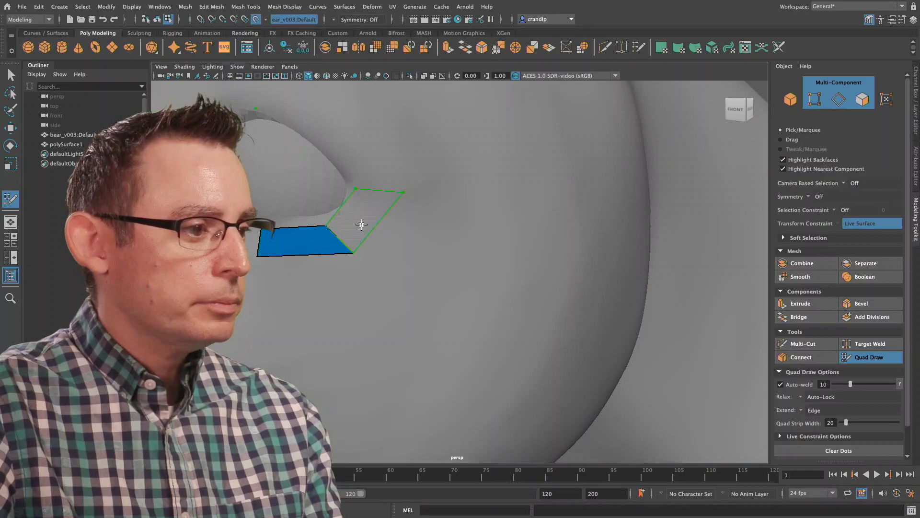
pyautogui.keyDown('alt'); pyautogui.moveTo(370, 200); pyautogui.dragTo(429, 255); pyautogui.keyUp('alt')
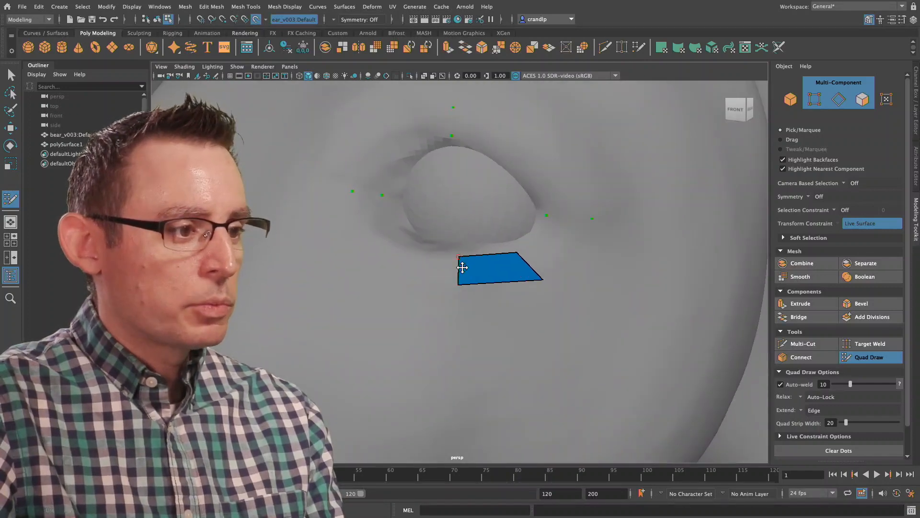
pyautogui.keyDown('shift'); pyautogui.click(552, 248); pyautogui.keyUp('shift')
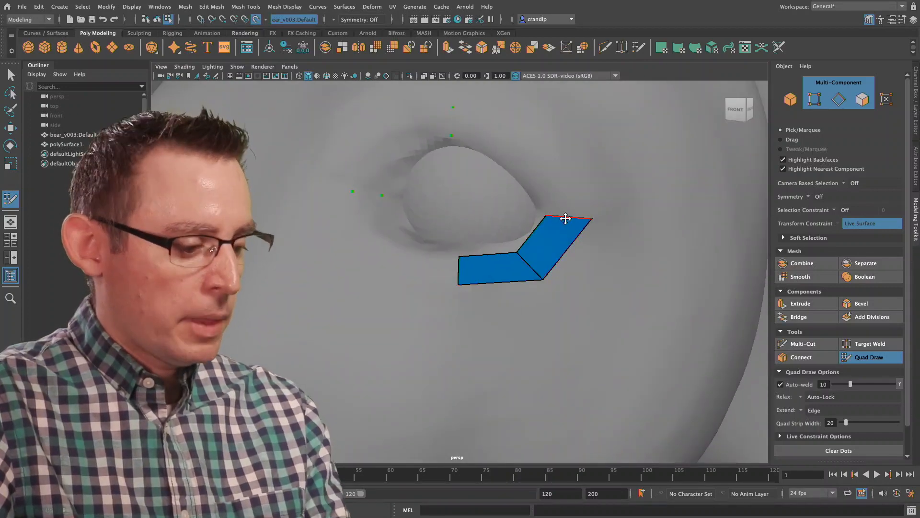
# Extend a quad from the outer corner's edge up along the upper lid and fill the gap to the dots above the eye
pyautogui.press('Tab')
pyautogui.moveTo(575, 218); pyautogui.dragTo(542, 130)
pyautogui.moveTo(511, 158); pyautogui.dragTo(511, 160)
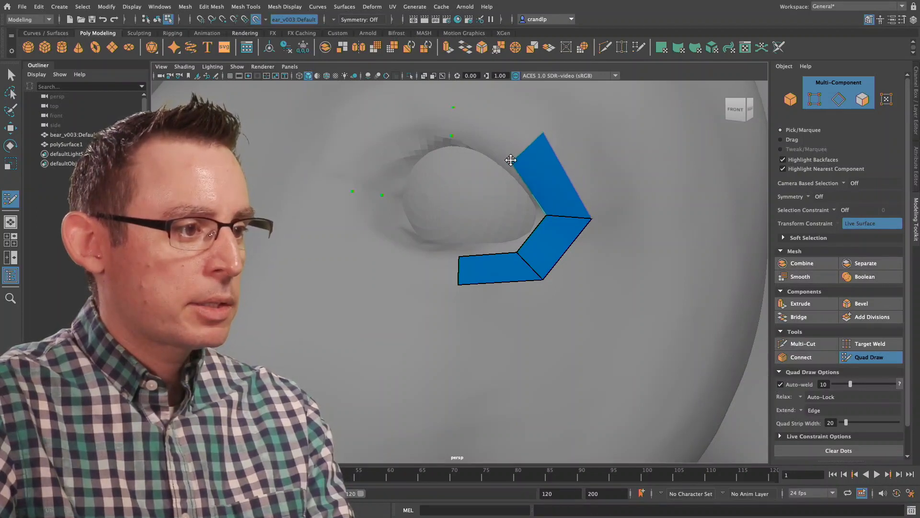
pyautogui.keyDown('shift'); pyautogui.click(499, 139); pyautogui.keyUp('shift')
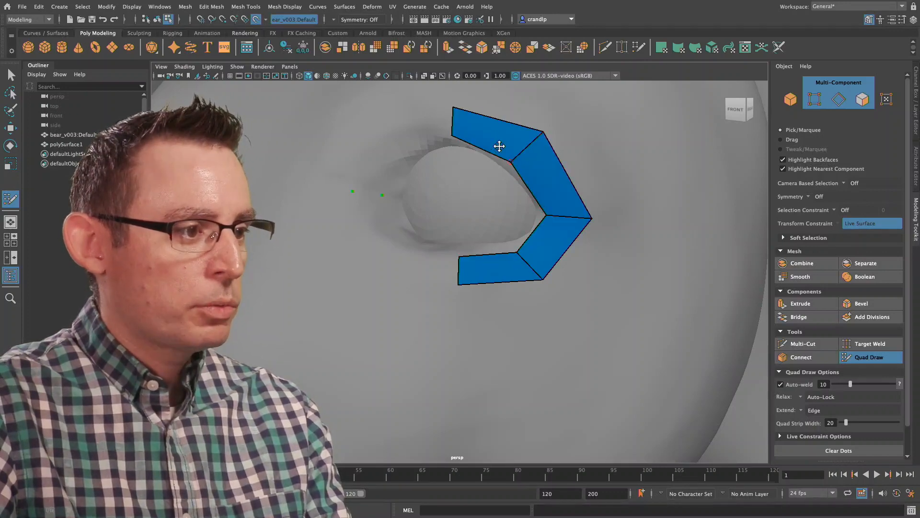
# Extend quads along the inner upper and lower lid, filling the gaps between them to close the ring around the eye
pyautogui.keyDown('ctrl'); pyautogui.moveTo(452, 124); pyautogui.dragTo(384, 125); pyautogui.keyUp('ctrl')
pyautogui.keyDown('shift'); pyautogui.click(379, 153); pyautogui.keyUp('shift')
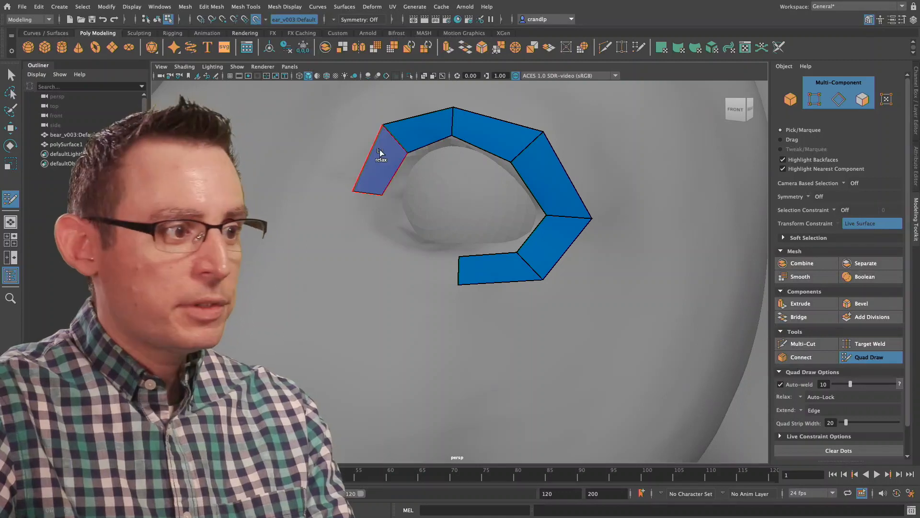
pyautogui.moveTo(366, 196); pyautogui.dragTo(365, 238)
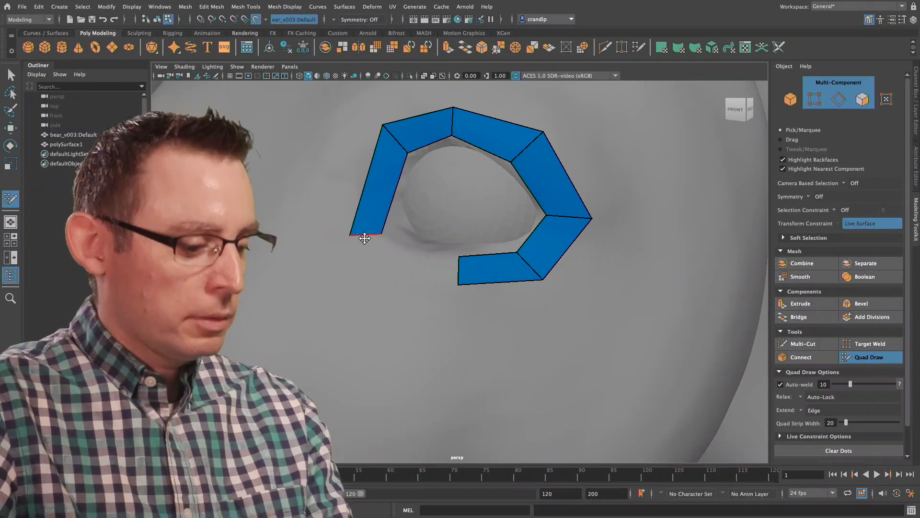
pyautogui.hotkey('ctrl', 'z')
pyautogui.moveTo(366, 197); pyautogui.dragTo(401, 243)
pyautogui.keyDown('shift'); pyautogui.click(401, 266); pyautogui.keyUp('shift')
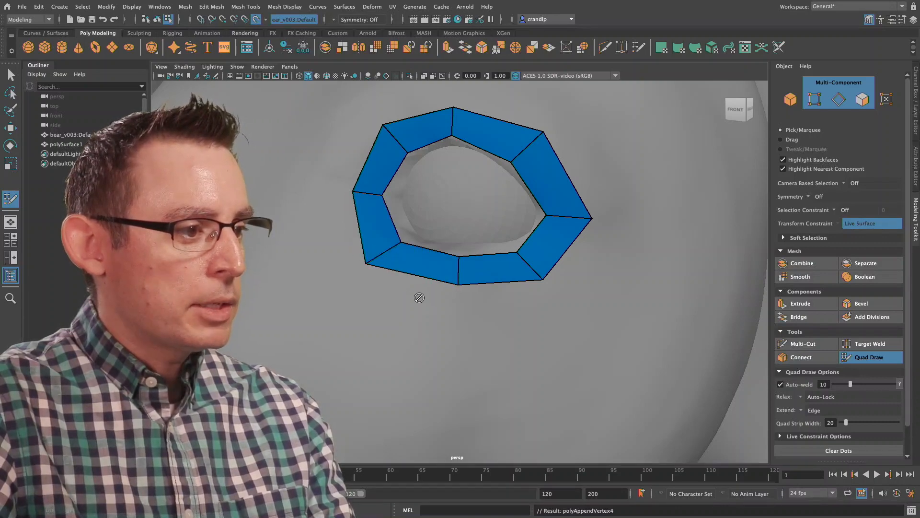
# Reposition the cross edges of the ring along the lower lid so they follow the eye opening
pyautogui.keyDown('alt'); pyautogui.moveTo(456, 274); pyautogui.dragTo(545, 259); pyautogui.keyUp('alt')
pyautogui.keyDown('alt'); pyautogui.moveTo(545, 259); pyautogui.dragTo(565, 267, button='middle'); pyautogui.keyUp('alt')
pyautogui.keyDown('alt'); pyautogui.moveTo(546, 272); pyautogui.dragTo(604, 273, button='right'); pyautogui.keyUp('alt')
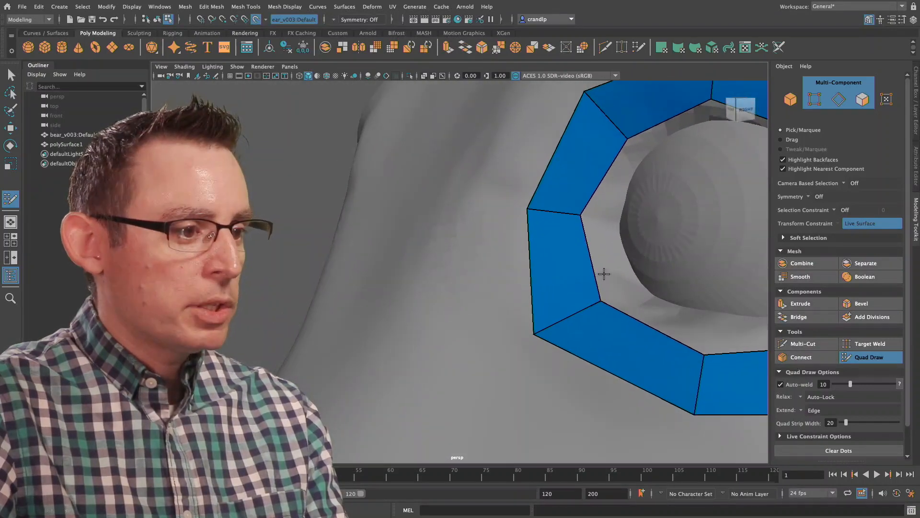
pyautogui.keyDown('alt'); pyautogui.moveTo(604, 273); pyautogui.dragTo(467, 271, button='middle'); pyautogui.keyUp('alt')
pyautogui.moveTo(539, 354); pyautogui.dragTo(555, 329)
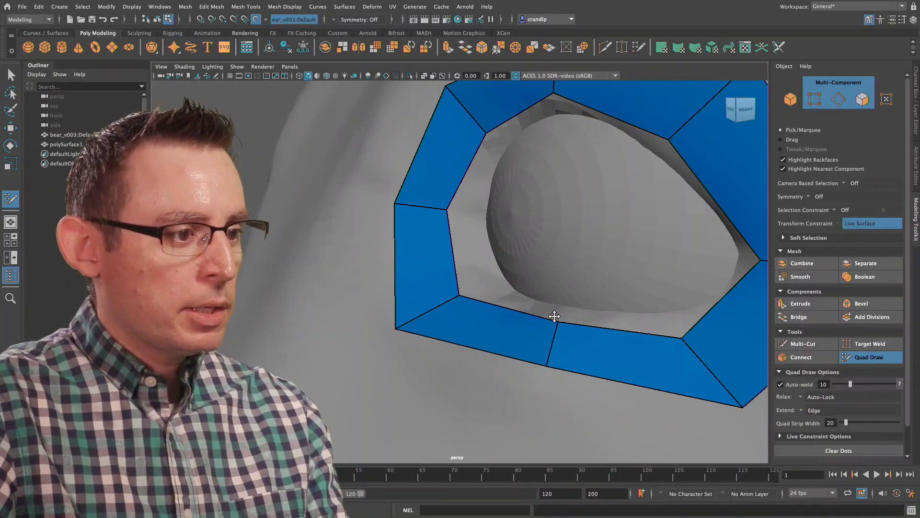
pyautogui.moveTo(693, 346); pyautogui.dragTo(702, 337)
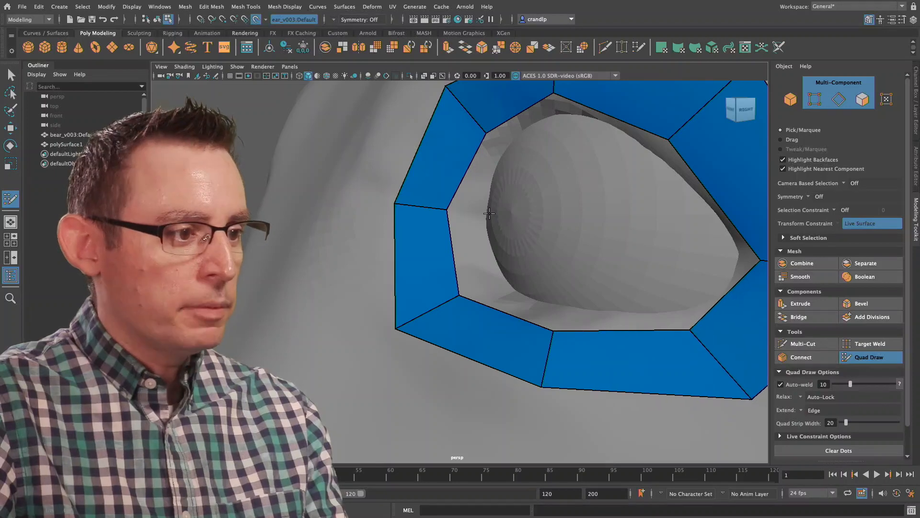
# Move the ring's cross edges at the inner corner and inner upper lid closer to the eyeball
pyautogui.keyDown('alt'); pyautogui.moveTo(489, 213); pyautogui.dragTo(547, 259, button='middle'); pyautogui.keyUp('alt')
pyautogui.keyDown('alt'); pyautogui.moveTo(494, 248); pyautogui.dragTo(520, 251); pyautogui.keyUp('alt')
pyautogui.moveTo(577, 257); pyautogui.dragTo(603, 261)
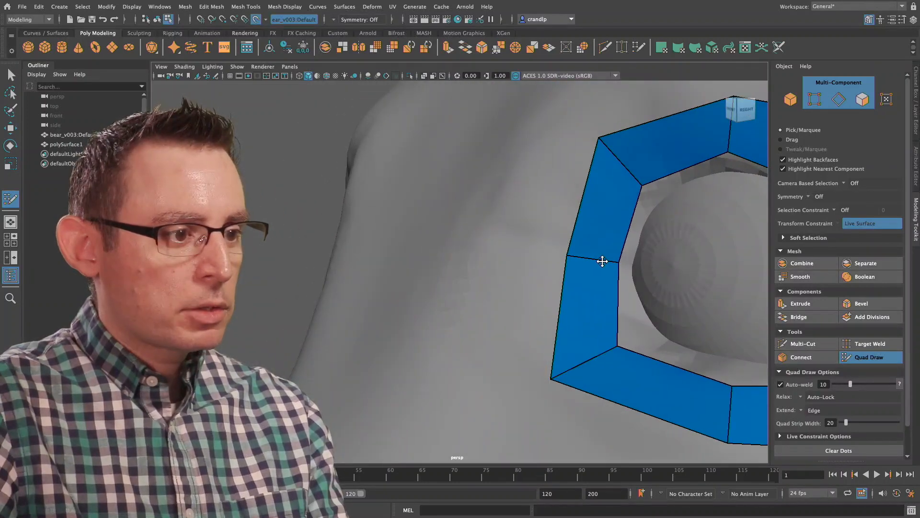
pyautogui.moveTo(620, 168); pyautogui.dragTo(639, 185)
# Nudge the ring's top cross edge to fit the upper lid and check the eye loop from several angles
pyautogui.keyDown('alt'); pyautogui.moveTo(472, 200); pyautogui.dragTo(591, 263); pyautogui.keyUp('alt')
pyautogui.keyDown('alt'); pyautogui.moveTo(591, 264); pyautogui.dragTo(364, 289, button='middle'); pyautogui.keyUp('alt')
pyautogui.keyDown('alt'); pyautogui.moveTo(364, 290); pyautogui.dragTo(444, 252, button='right'); pyautogui.keyUp('alt')
pyautogui.scroll(1, 444, 252)
pyautogui.moveTo(439, 185); pyautogui.dragTo(440, 189)
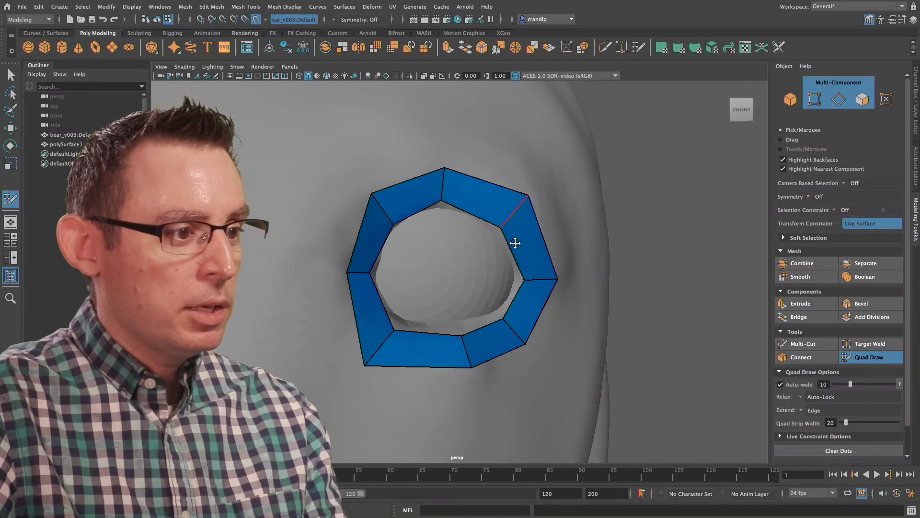
pyautogui.keyDown('alt'); pyautogui.moveTo(516, 325); pyautogui.dragTo(470, 262); pyautogui.keyUp('alt')
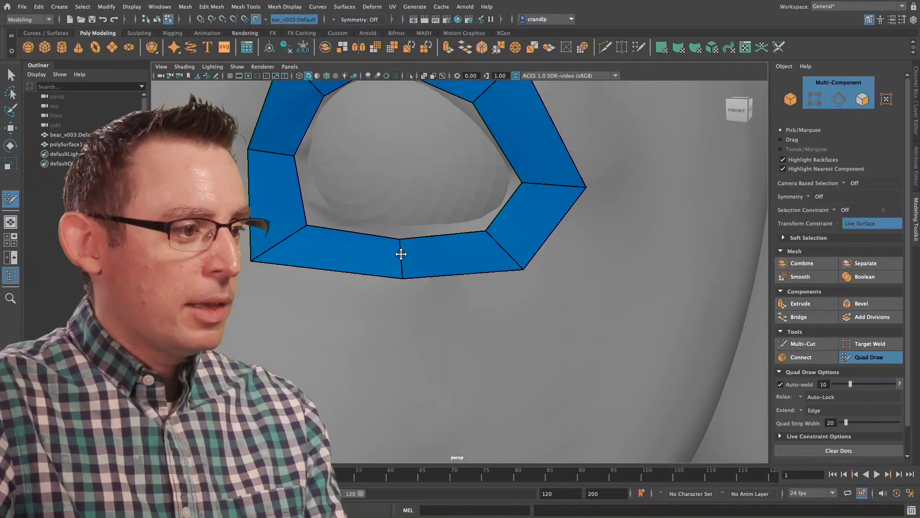
pyautogui.keyDown('alt'); pyautogui.moveTo(444, 237); pyautogui.dragTo(390, 228, button='right'); pyautogui.keyUp('alt')
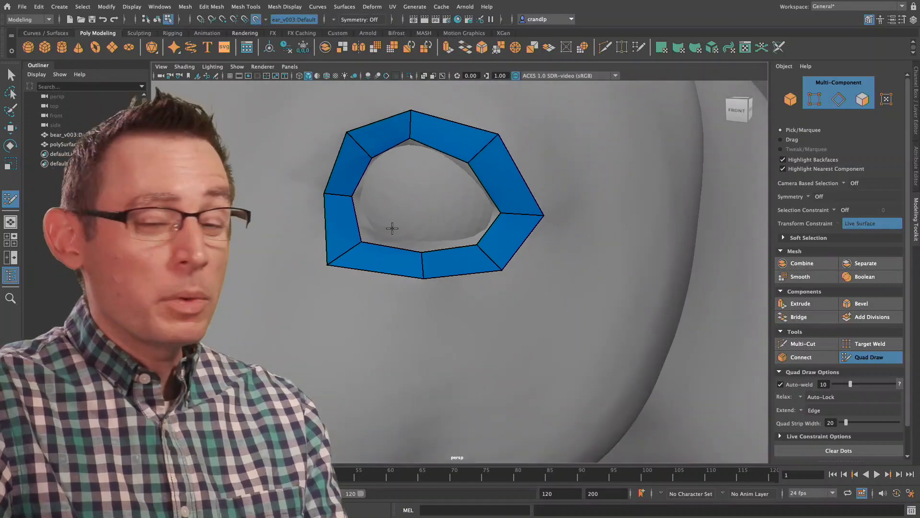
pyautogui.keyDown('alt'); pyautogui.moveTo(390, 228); pyautogui.dragTo(462, 269, button='middle'); pyautogui.keyUp('alt')
pyautogui.keyDown('alt'); pyautogui.moveTo(462, 269); pyautogui.dragTo(401, 263, button='right'); pyautogui.keyUp('alt')
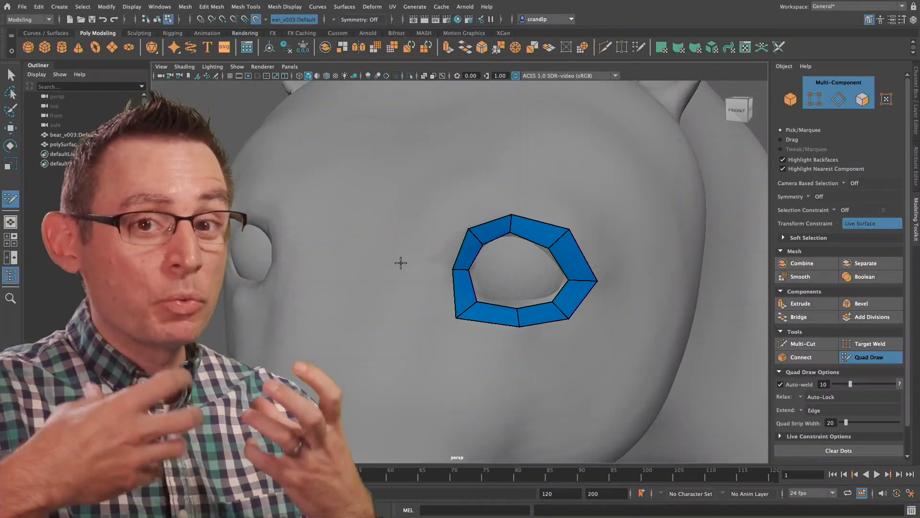
pyautogui.keyDown('alt'); pyautogui.moveTo(522, 232); pyautogui.dragTo(499, 241); pyautogui.keyUp('alt')
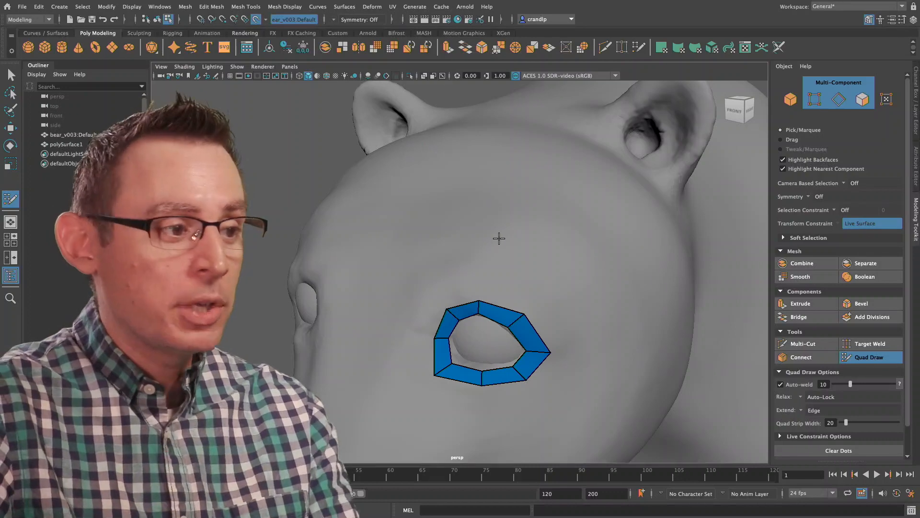
# Place pairs of Quad Draw dots above, on the inner side of and below the bear's left nostril
pyautogui.keyDown('alt'); pyautogui.moveTo(570, 240); pyautogui.dragTo(484, 272); pyautogui.keyUp('alt')
pyautogui.keyDown('alt'); pyautogui.moveTo(503, 307); pyautogui.dragTo(548, 224, button='middle'); pyautogui.keyUp('alt')
pyautogui.keyDown('alt'); pyautogui.moveTo(549, 223); pyautogui.dragTo(666, 307, button='right'); pyautogui.keyUp('alt')
pyautogui.keyDown('alt'); pyautogui.moveTo(666, 306); pyautogui.dragTo(571, 301, button='middle'); pyautogui.keyUp('alt')
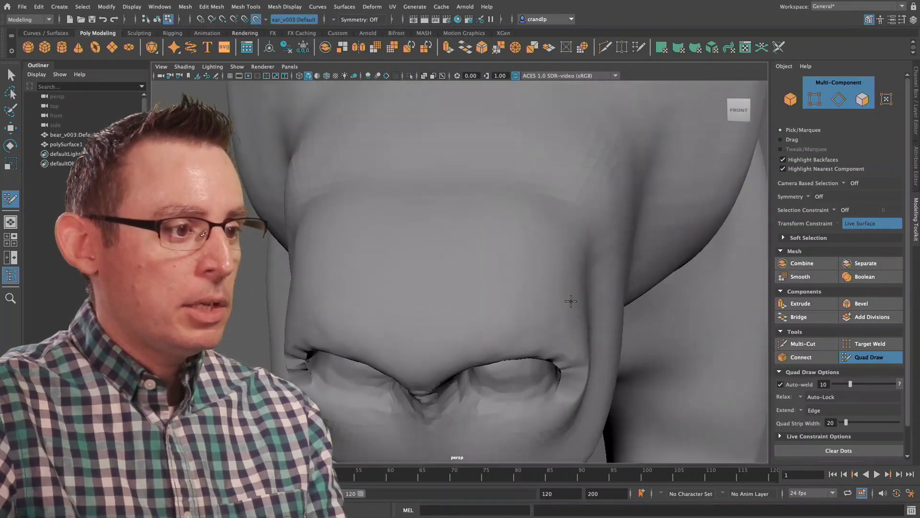
pyautogui.keyDown('alt'); pyautogui.moveTo(571, 301); pyautogui.dragTo(452, 260); pyautogui.keyUp('alt')
pyautogui.keyDown('alt'); pyautogui.moveTo(452, 261); pyautogui.dragTo(444, 300, button='middle'); pyautogui.keyUp('alt')
pyautogui.keyDown('alt'); pyautogui.moveTo(444, 300); pyautogui.dragTo(582, 240); pyautogui.keyUp('alt')
pyautogui.keyDown('alt'); pyautogui.moveTo(582, 240); pyautogui.dragTo(470, 222, button='middle'); pyautogui.keyUp('alt')
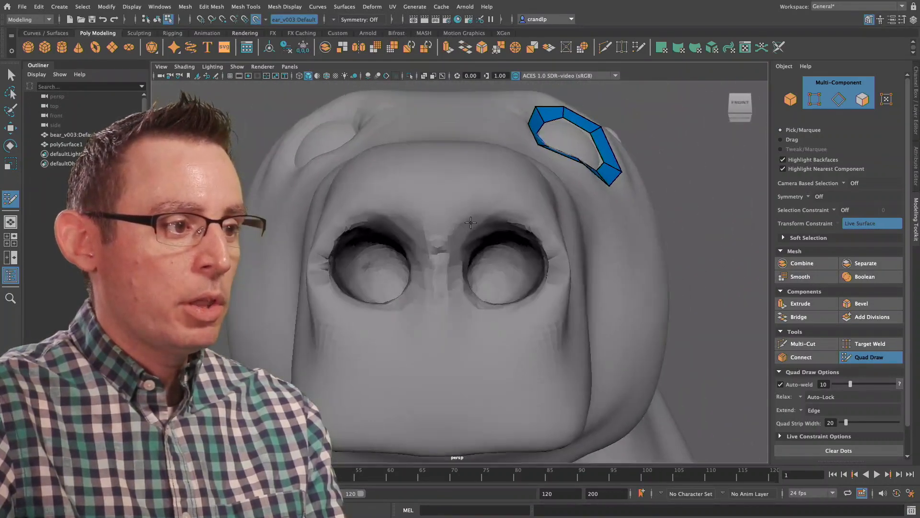
pyautogui.keyDown('alt'); pyautogui.moveTo(471, 222); pyautogui.dragTo(521, 237, button='right'); pyautogui.keyUp('alt')
pyautogui.keyDown('alt'); pyautogui.moveTo(493, 222); pyautogui.dragTo(479, 224, button='middle'); pyautogui.keyUp('alt')
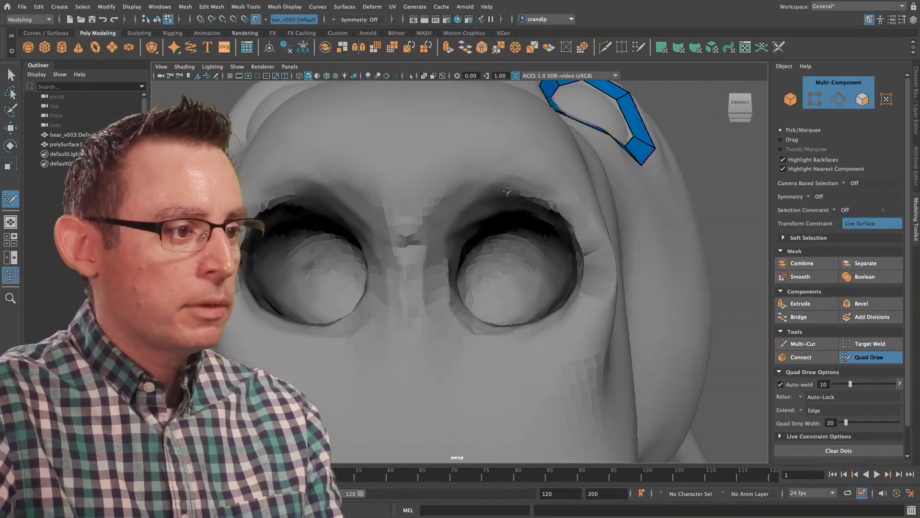
pyautogui.click(507, 191)
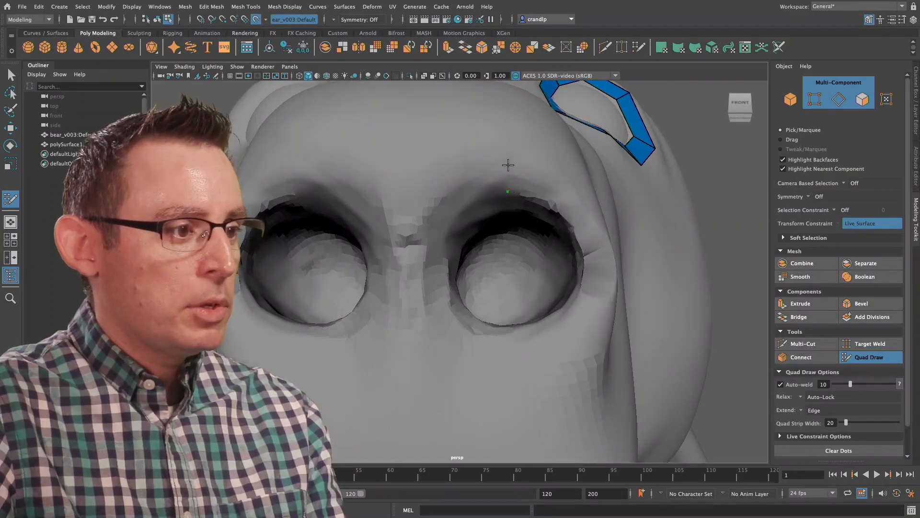
pyautogui.click(448, 269)
pyautogui.click(419, 270)
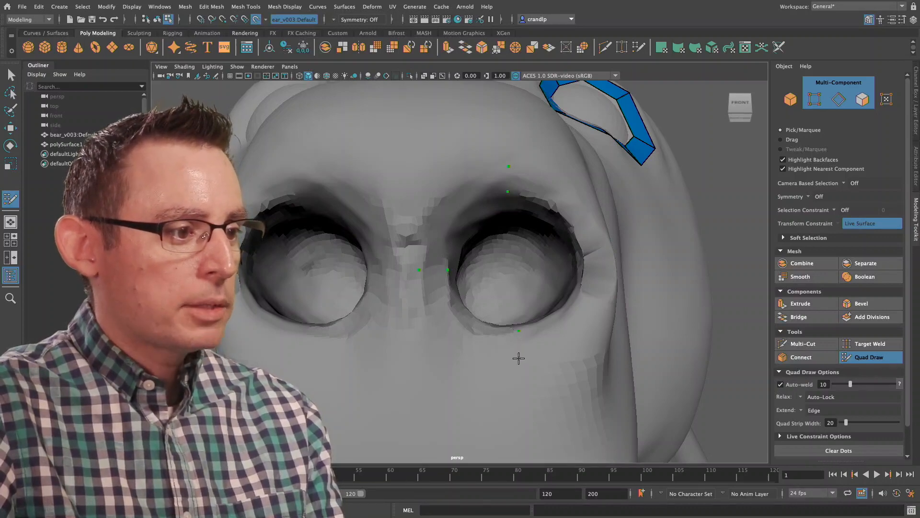
# Add the remaining pairs of Quad Draw dots around the left nostril, on its outer side and at the diagonals in between
pyautogui.keyDown('alt'); pyautogui.moveTo(533, 355); pyautogui.dragTo(526, 359); pyautogui.keyUp('alt')
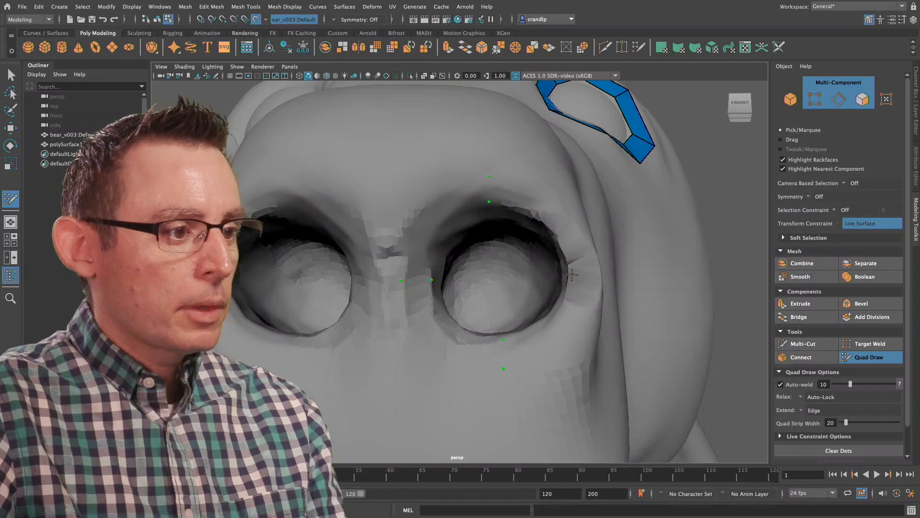
pyautogui.click(598, 275)
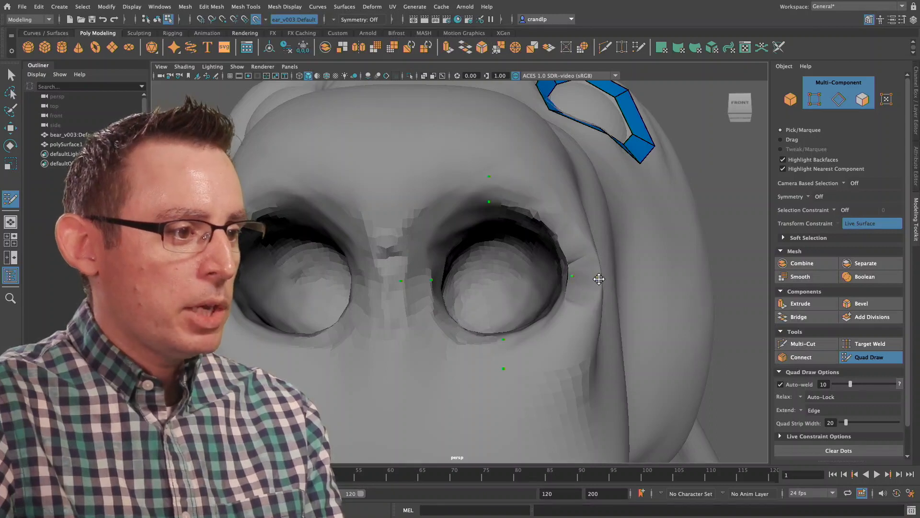
pyautogui.click(551, 325)
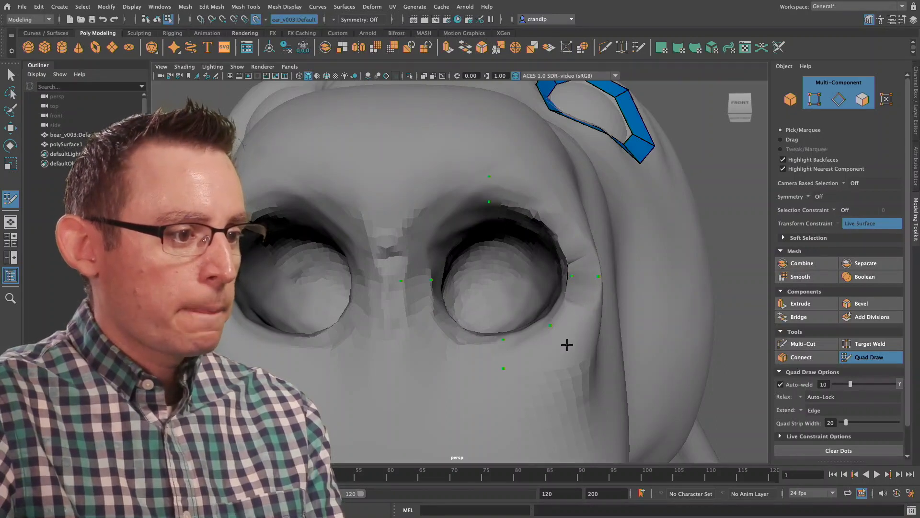
pyautogui.click(574, 353)
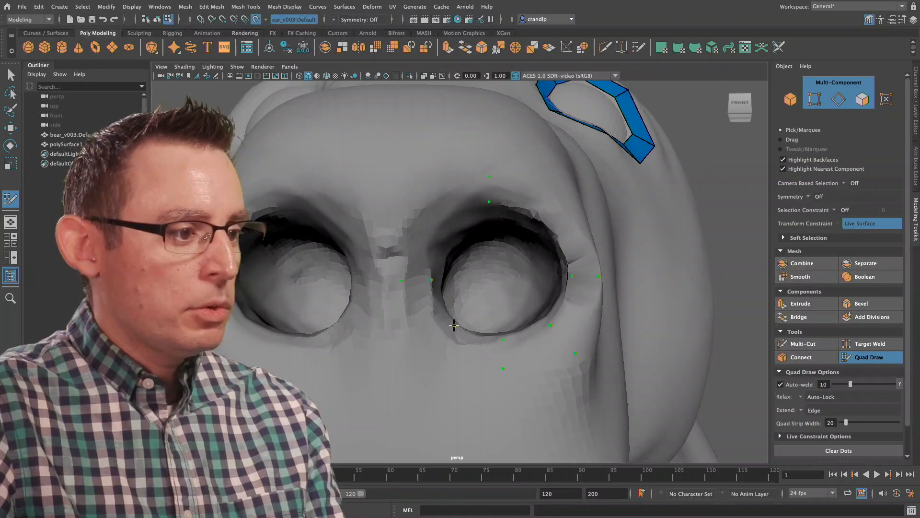
pyautogui.click(425, 354)
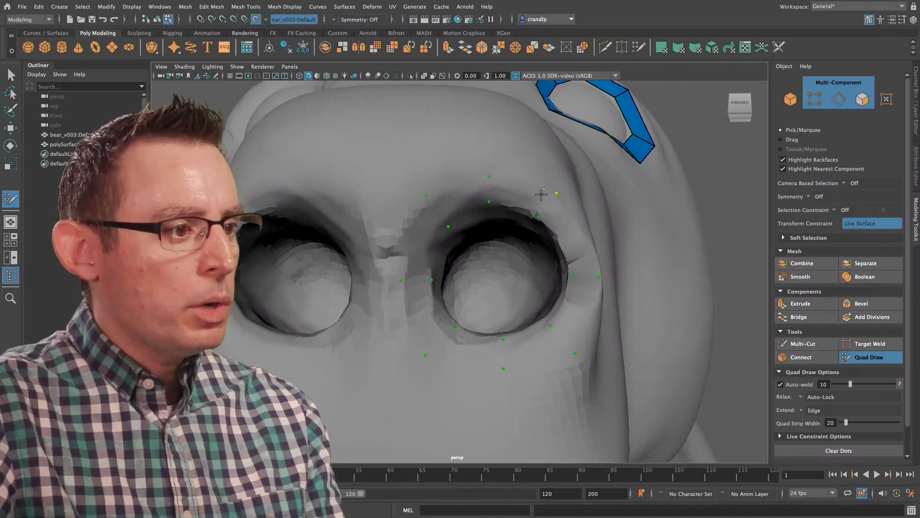
# Fill the eight quads between the dots to close a ring of faces around the left nostril
pyautogui.keyDown('shift'); pyautogui.click(522, 194); pyautogui.keyUp('shift')
pyautogui.keyDown('shift'); pyautogui.click(567, 245); pyautogui.keyUp('shift')
pyautogui.keyDown('shift'); pyautogui.click(573, 307); pyautogui.keyUp('shift')
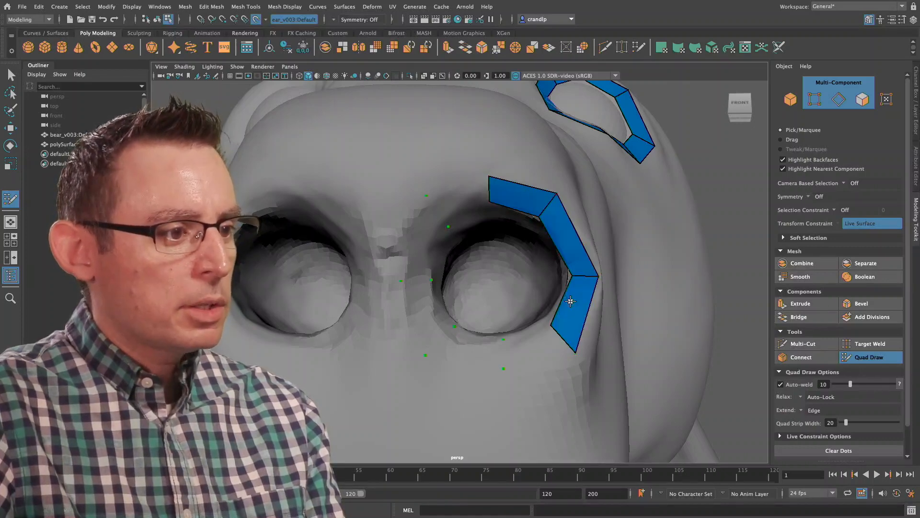
pyautogui.keyDown('shift'); pyautogui.click(537, 343); pyautogui.keyUp('shift')
pyautogui.keyDown('shift'); pyautogui.click(463, 340); pyautogui.keyUp('shift')
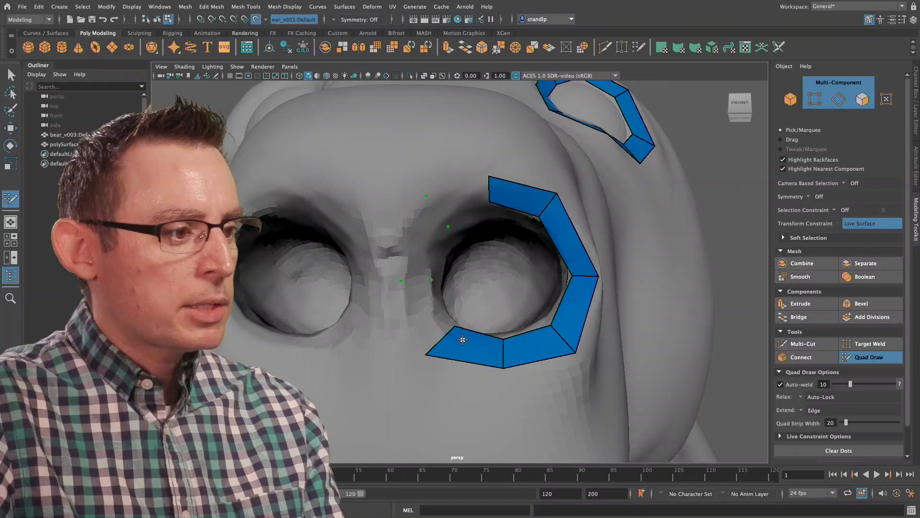
pyautogui.keyDown('shift'); pyautogui.click(428, 311); pyautogui.keyUp('shift')
pyautogui.keyDown('shift'); pyautogui.click(420, 247); pyautogui.keyUp('shift')
pyautogui.keyDown('shift'); pyautogui.click(454, 195); pyautogui.keyUp('shift')
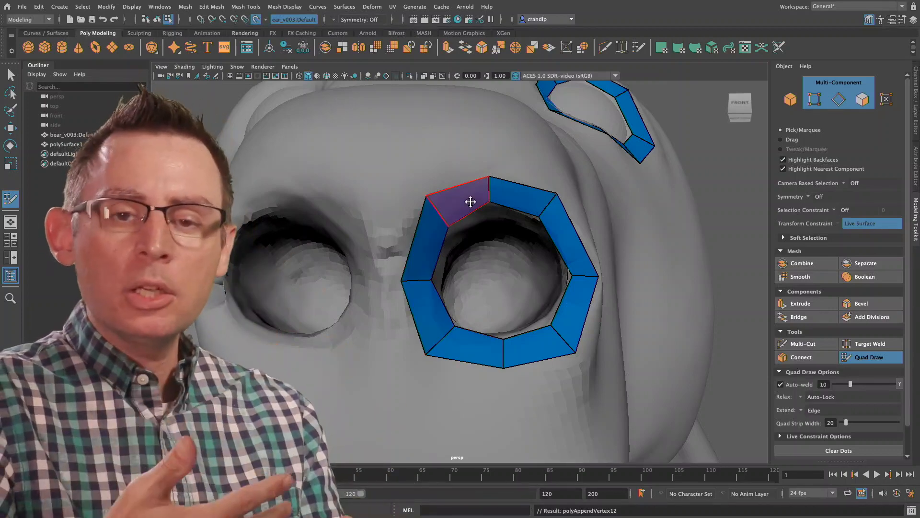
# Place inner and outer pairs of Quad Draw dots on the main sides of the bear's left ear base
pyautogui.keyDown('alt'); pyautogui.moveTo(567, 222); pyautogui.dragTo(513, 253); pyautogui.keyUp('alt')
pyautogui.keyDown('alt'); pyautogui.moveTo(513, 253); pyautogui.dragTo(408, 249, button='right'); pyautogui.keyUp('alt')
pyautogui.keyDown('alt'); pyautogui.moveTo(409, 248); pyautogui.dragTo(482, 246); pyautogui.keyUp('alt')
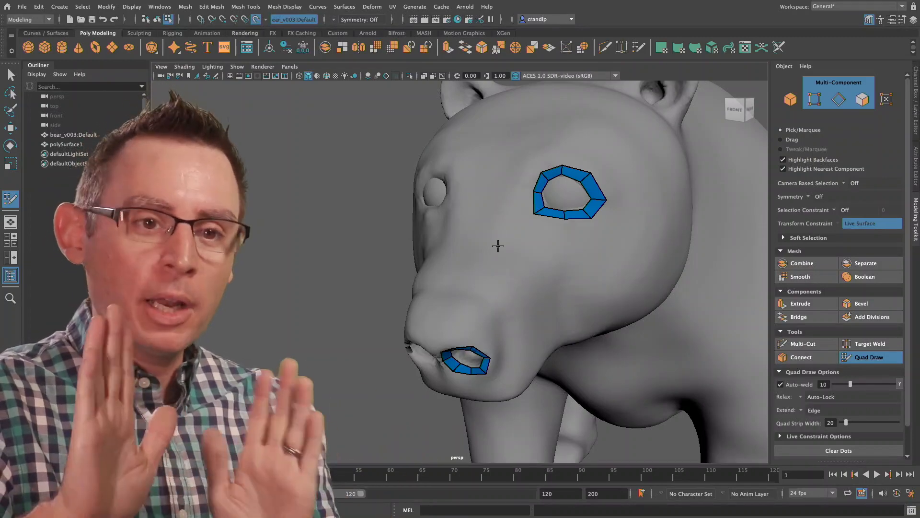
pyautogui.keyDown('alt'); pyautogui.moveTo(507, 256); pyautogui.dragTo(403, 281); pyautogui.keyUp('alt')
pyautogui.keyDown('alt'); pyautogui.moveTo(403, 282); pyautogui.dragTo(479, 261, button='right'); pyautogui.keyUp('alt')
pyautogui.keyDown('alt'); pyautogui.moveTo(479, 261); pyautogui.dragTo(424, 298, button='middle'); pyautogui.keyUp('alt')
pyautogui.keyDown('alt'); pyautogui.moveTo(425, 298); pyautogui.dragTo(382, 268); pyautogui.keyUp('alt')
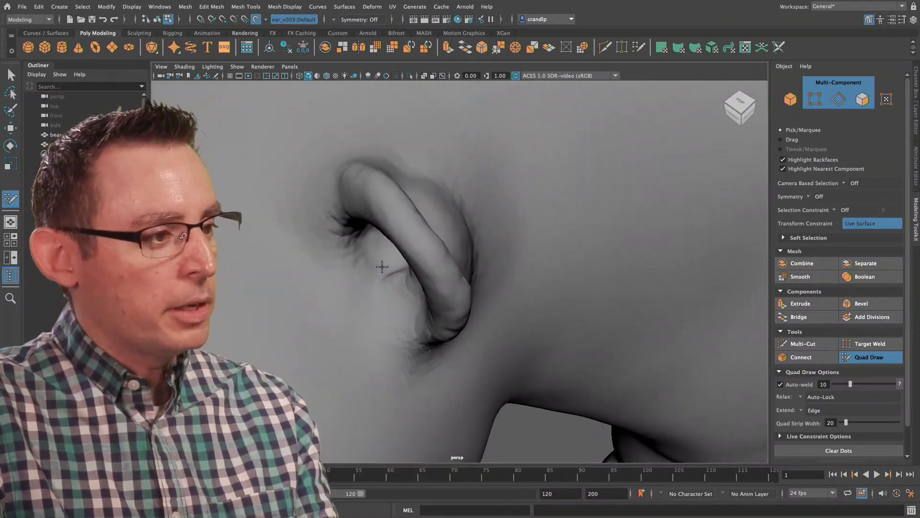
pyautogui.moveTo(341, 287)
pyautogui.keyDown('alt'); pyautogui.mouseDown()
pyautogui.moveTo(350, 289)
pyautogui.moveTo(335, 287)
pyautogui.mouseUp(); pyautogui.keyUp('alt')
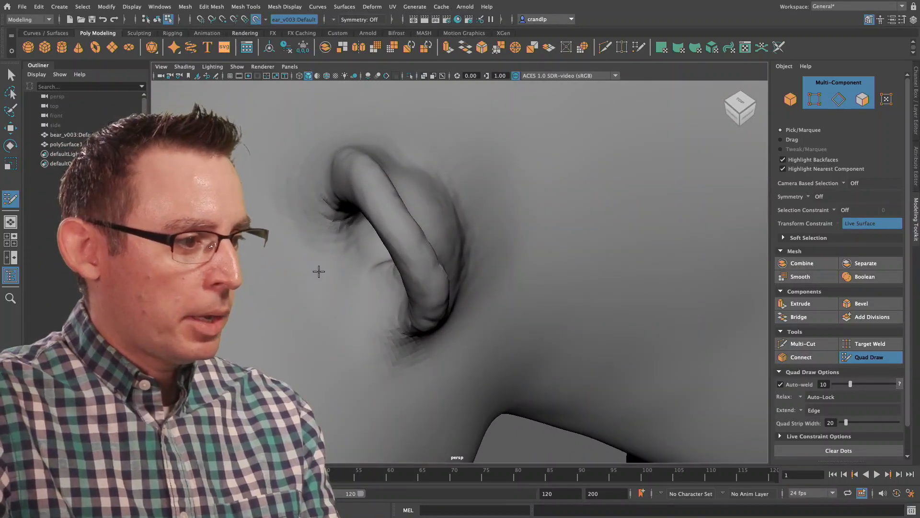
pyautogui.click(319, 272)
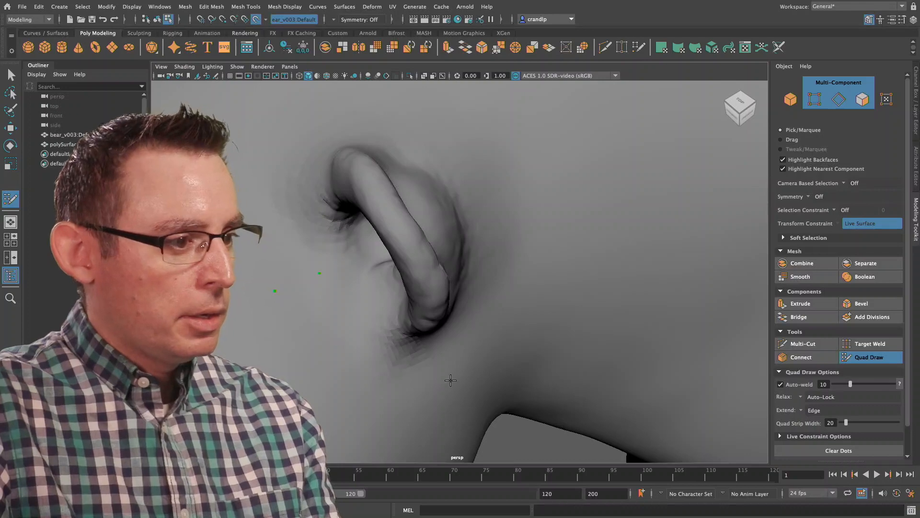
pyautogui.click(453, 345)
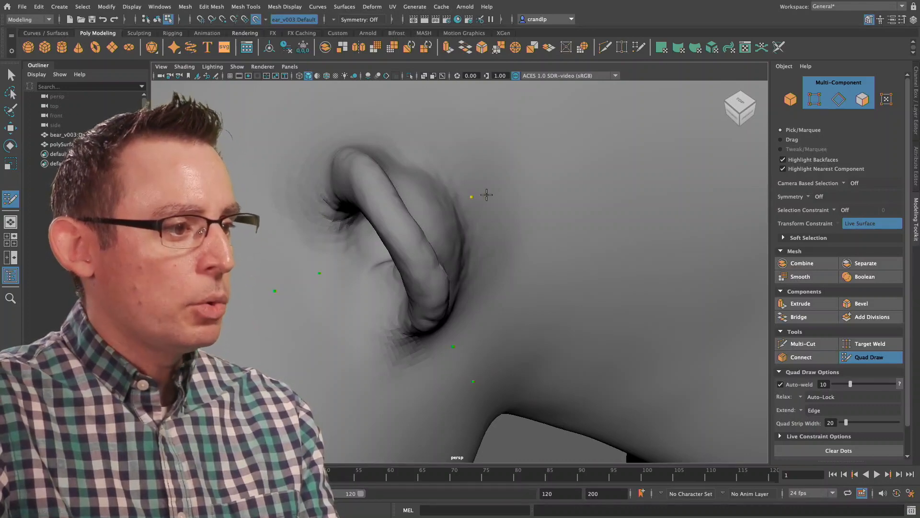
pyautogui.click(526, 179)
pyautogui.click(323, 136)
pyautogui.click(295, 103)
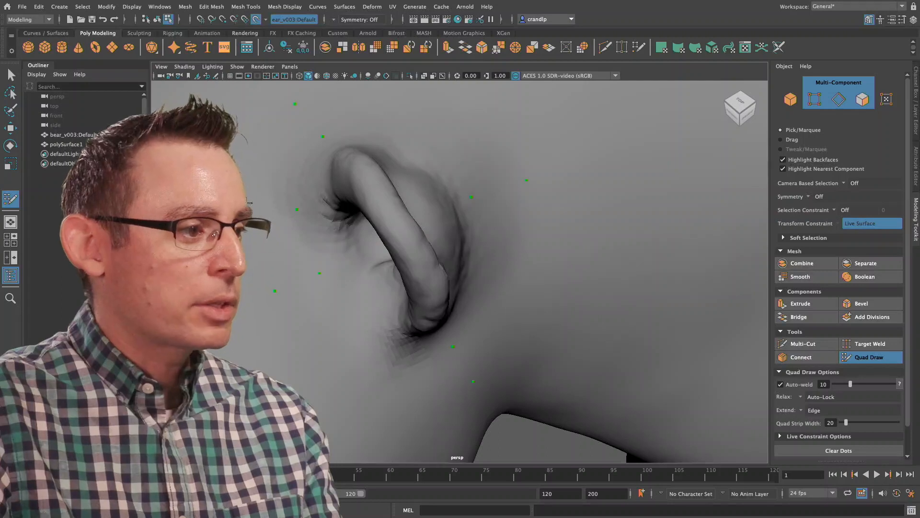
# Add intermediate dot pairs above the ear and at its lower rear side, between the existing pairs
pyautogui.click(416, 150)
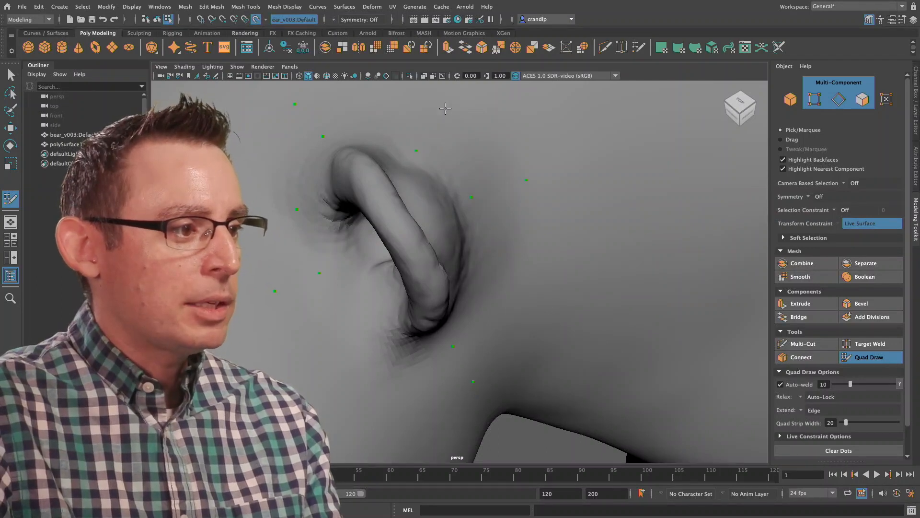
pyautogui.click(472, 279)
pyautogui.click(537, 306)
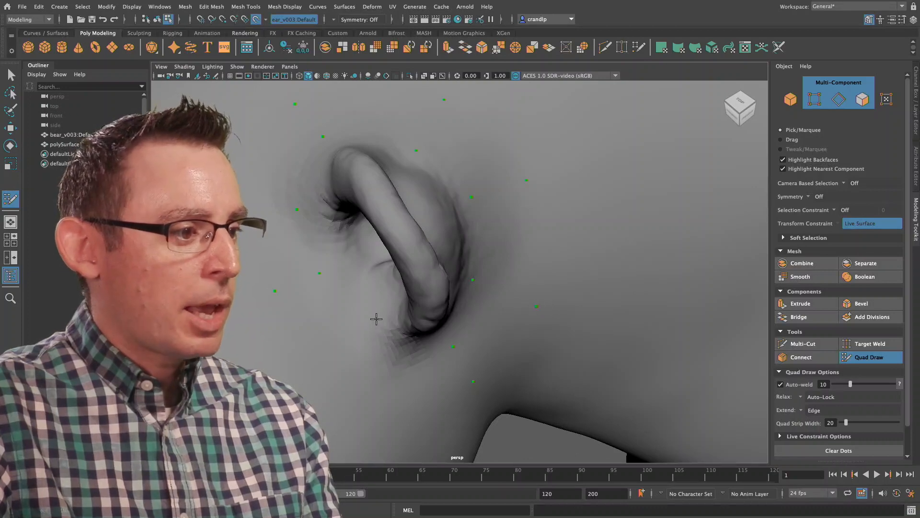
# Fill the eight quads between the dots to form a closed ring around the base of the left ear
pyautogui.keyDown('shift'); pyautogui.click(415, 359); pyautogui.keyUp('shift')
pyautogui.keyDown('shift'); pyautogui.click(493, 323); pyautogui.keyUp('shift')
pyautogui.keyDown('shift'); pyautogui.click(508, 251); pyautogui.keyUp('shift')
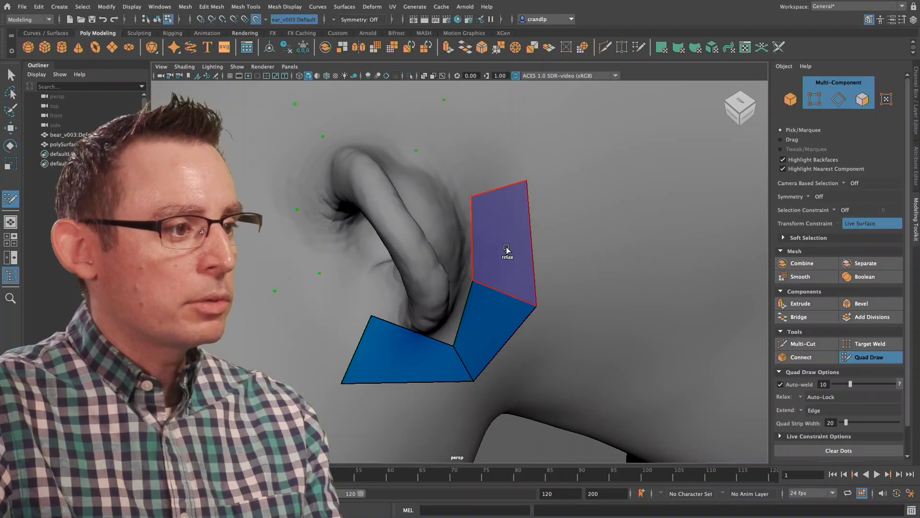
pyautogui.keyDown('shift'); pyautogui.click(468, 158); pyautogui.keyUp('shift')
pyautogui.keyDown('shift'); pyautogui.click(363, 113); pyautogui.keyUp('shift')
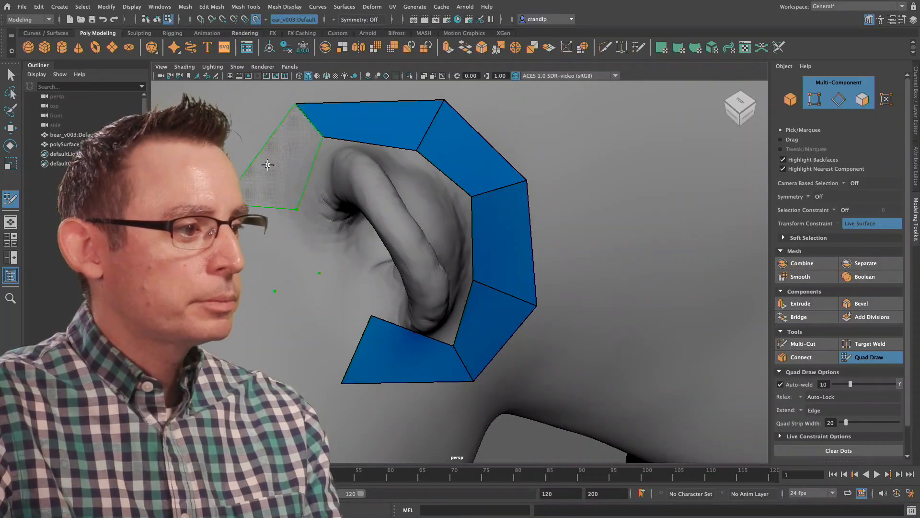
pyautogui.keyDown('shift'); pyautogui.click(268, 164); pyautogui.keyUp('shift')
pyautogui.keyDown('shift'); pyautogui.click(288, 244); pyautogui.keyUp('shift')
pyautogui.keyDown('shift'); pyautogui.click(306, 305); pyautogui.keyUp('shift')
# Reposition the outer vertices of the ear ring, pulling those behind the ear farther outward
pyautogui.keyDown('alt'); pyautogui.moveTo(306, 305); pyautogui.dragTo(323, 300); pyautogui.keyUp('alt')
pyautogui.moveTo(242, 302); pyautogui.dragTo(272, 302)
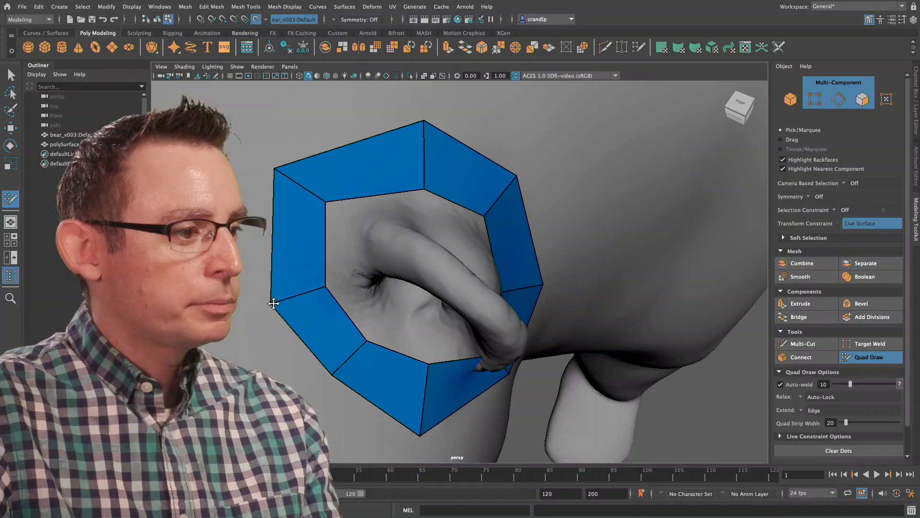
pyautogui.moveTo(275, 169); pyautogui.dragTo(284, 177)
pyautogui.moveTo(424, 123)
pyautogui.mouseDown()
pyautogui.moveTo(428, 149)
pyautogui.moveTo(472, 199)
pyautogui.moveTo(425, 221)
pyautogui.moveTo(422, 187)
pyautogui.moveTo(570, 139)
pyautogui.mouseUp()
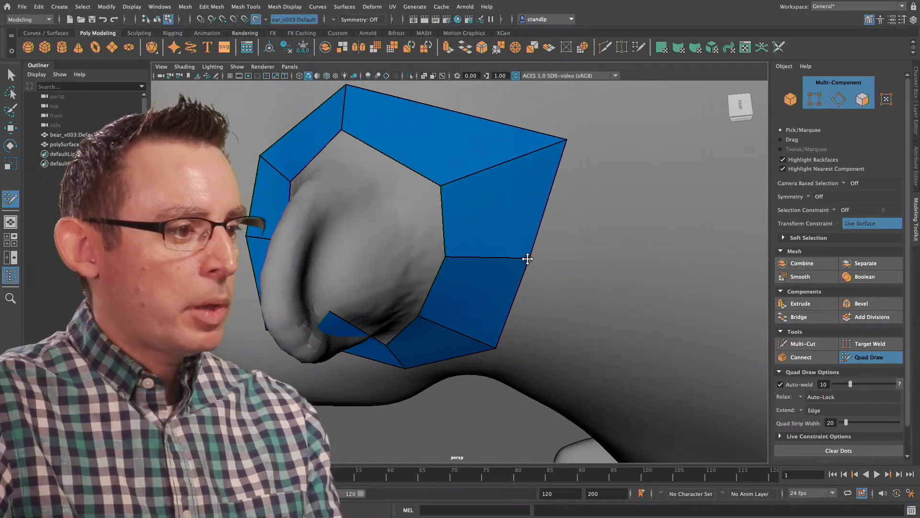
pyautogui.moveTo(529, 257); pyautogui.dragTo(575, 263)
# Move the remaining ear ring vertices to widen its faces in front of and below the ear
pyautogui.keyDown('alt'); pyautogui.moveTo(538, 288); pyautogui.dragTo(553, 239); pyautogui.keyUp('alt')
pyautogui.moveTo(524, 300); pyautogui.dragTo(544, 305)
pyautogui.moveTo(418, 285); pyautogui.dragTo(404, 255)
pyautogui.moveTo(288, 257)
pyautogui.mouseDown()
pyautogui.moveTo(256, 298)
pyautogui.moveTo(310, 289)
pyautogui.moveTo(233, 288)
pyautogui.mouseUp()
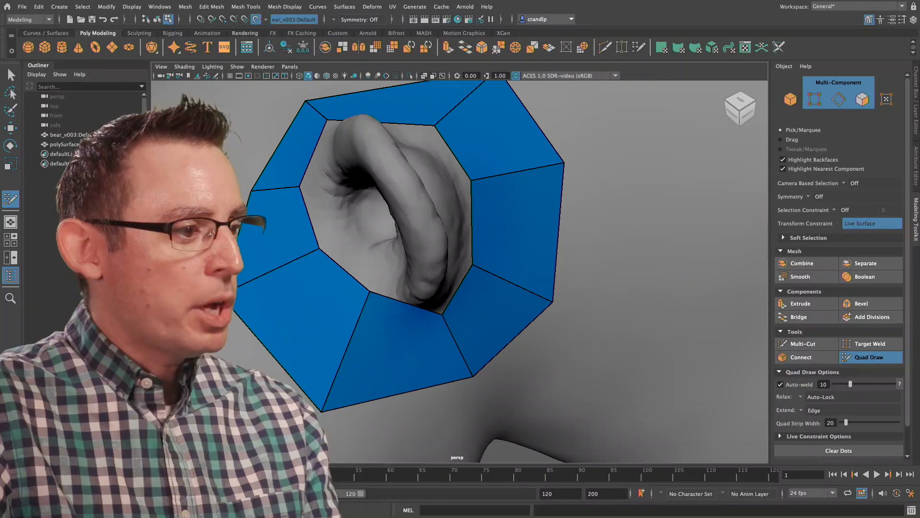
pyautogui.moveTo(300, 137)
pyautogui.keyDown('alt'); pyautogui.mouseDown()
pyautogui.moveTo(396, 253)
pyautogui.moveTo(362, 177)
pyautogui.moveTo(330, 185)
pyautogui.mouseUp(); pyautogui.keyUp('alt')
pyautogui.moveTo(397, 253)
pyautogui.mouseDown()
pyautogui.moveTo(428, 240)
pyautogui.moveTo(419, 225)
pyautogui.moveTo(390, 269)
pyautogui.moveTo(370, 260)
pyautogui.moveTo(451, 269)
pyautogui.mouseUp()
# Examine the ear, eye and nostril loops and the bare cheek area from the front and side
pyautogui.keyDown('alt'); pyautogui.moveTo(451, 269); pyautogui.dragTo(364, 291, button='right'); pyautogui.keyUp('alt')
pyautogui.keyDown('alt'); pyautogui.moveTo(364, 292); pyautogui.dragTo(336, 279); pyautogui.keyUp('alt')
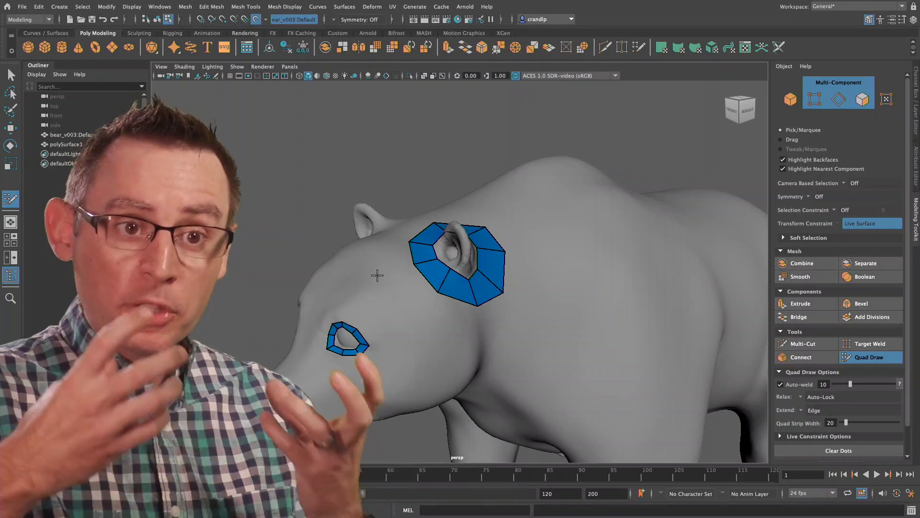
pyautogui.keyDown('alt'); pyautogui.moveTo(388, 273); pyautogui.dragTo(373, 286); pyautogui.keyUp('alt')
pyautogui.keyDown('alt'); pyautogui.moveTo(373, 286); pyautogui.dragTo(401, 269, button='middle'); pyautogui.keyUp('alt')
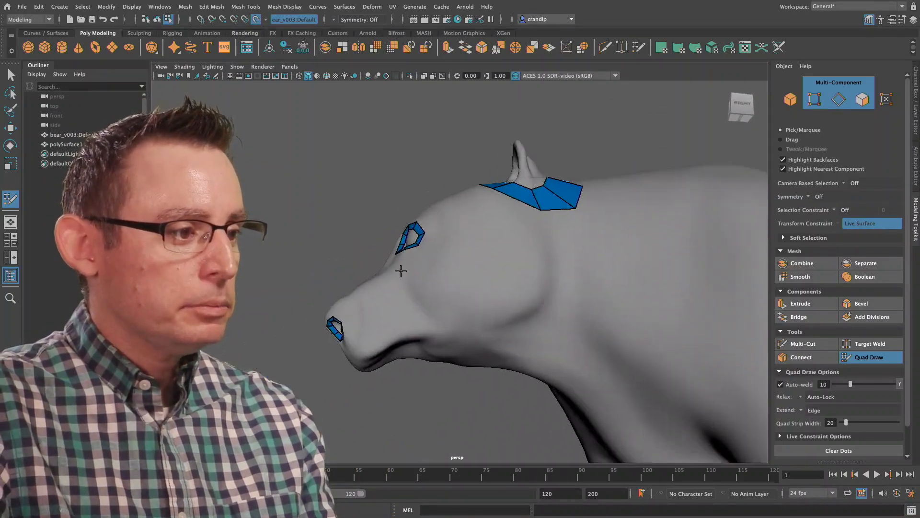
pyautogui.keyDown('alt'); pyautogui.moveTo(401, 269); pyautogui.dragTo(490, 281, button='right'); pyautogui.keyUp('alt')
pyautogui.keyDown('alt'); pyautogui.moveTo(490, 282); pyautogui.dragTo(473, 279); pyautogui.keyUp('alt')
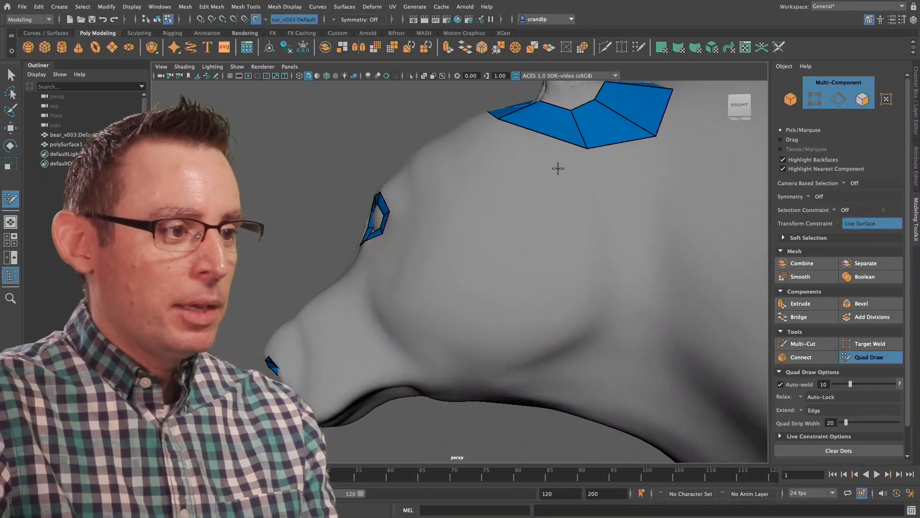
pyautogui.keyDown('alt'); pyautogui.moveTo(538, 269); pyautogui.dragTo(562, 285); pyautogui.keyUp('alt')
pyautogui.keyDown('alt'); pyautogui.moveTo(562, 286); pyautogui.dragTo(533, 280, button='right'); pyautogui.keyUp('alt')
pyautogui.keyDown('alt'); pyautogui.moveTo(533, 281); pyautogui.dragTo(546, 284); pyautogui.keyUp('alt')
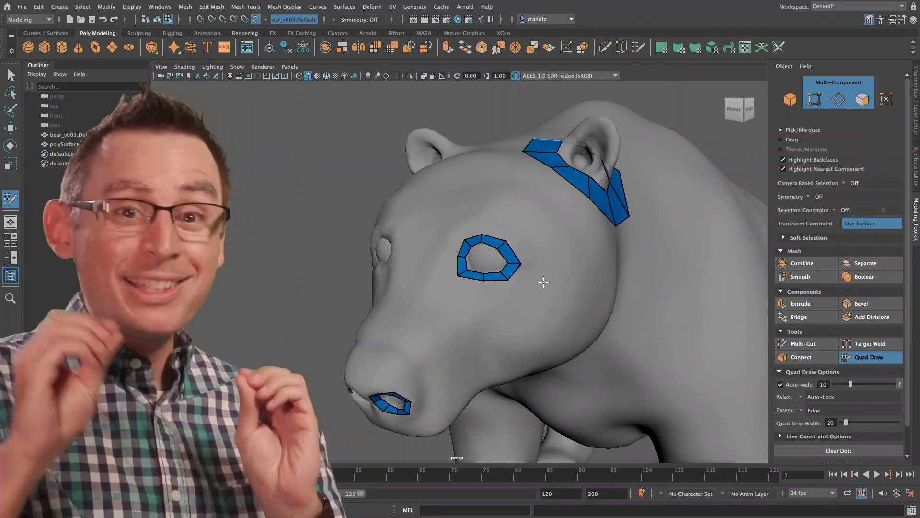
pyautogui.keyDown('alt'); pyautogui.moveTo(544, 282); pyautogui.dragTo(484, 249); pyautogui.keyUp('alt')
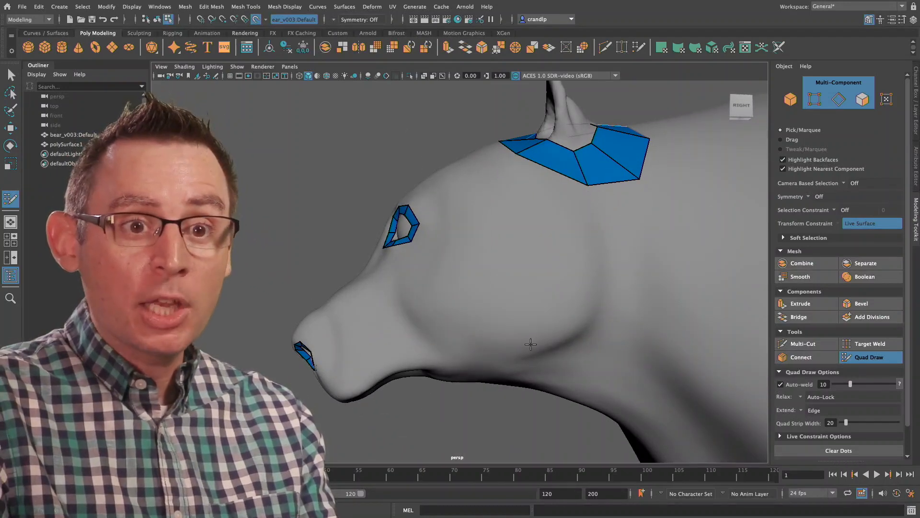
pyautogui.keyDown('alt'); pyautogui.moveTo(466, 351); pyautogui.dragTo(449, 312); pyautogui.keyUp('alt')
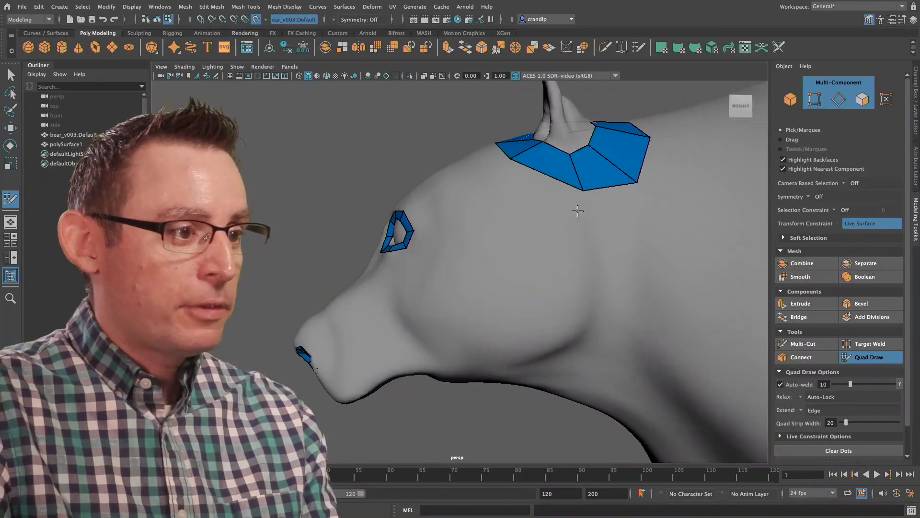
# Place four Quad Draw dots on the cheek below the ear ring and fill them as a single quad
pyautogui.keyDown('alt'); pyautogui.moveTo(571, 213); pyautogui.dragTo(641, 229, button='right'); pyautogui.keyUp('alt')
pyautogui.keyDown('alt'); pyautogui.moveTo(641, 228); pyautogui.dragTo(558, 225, button='middle'); pyautogui.keyUp('alt')
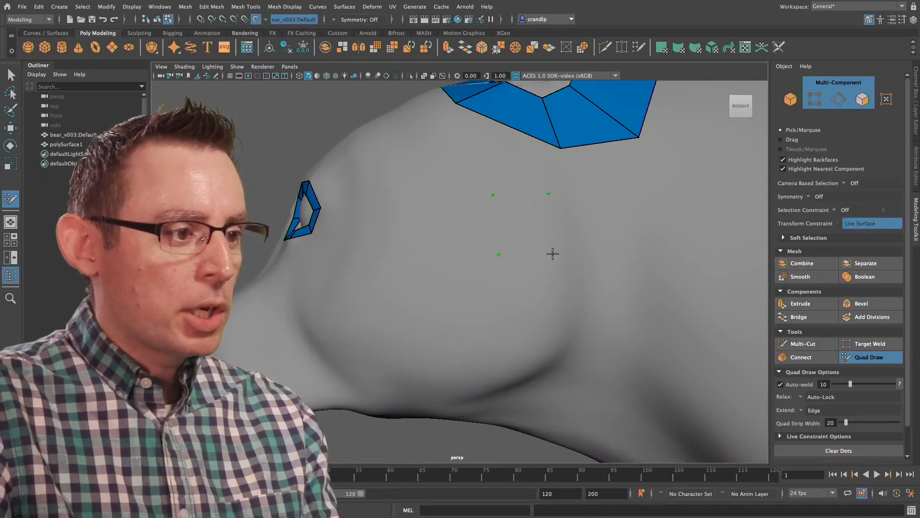
pyautogui.keyDown('shift'); pyautogui.click(535, 238); pyautogui.keyUp('shift')
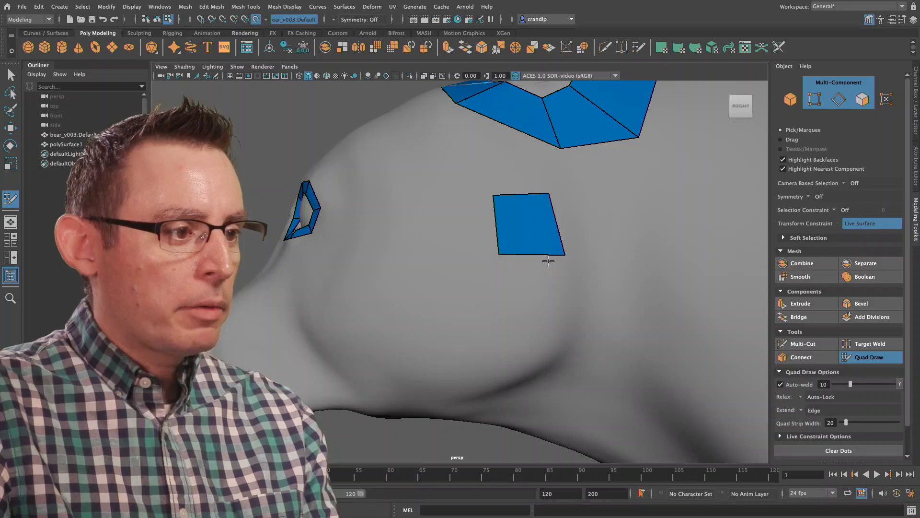
pyautogui.keyDown('alt'); pyautogui.moveTo(547, 260); pyautogui.dragTo(566, 263); pyautogui.keyUp('alt')
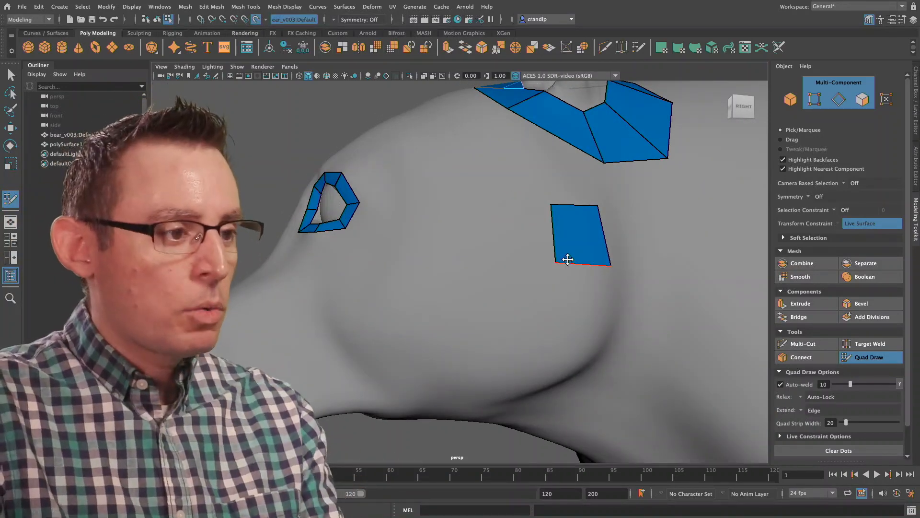
pyautogui.keyDown('alt'); pyautogui.moveTo(568, 259); pyautogui.dragTo(556, 261); pyautogui.keyUp('alt')
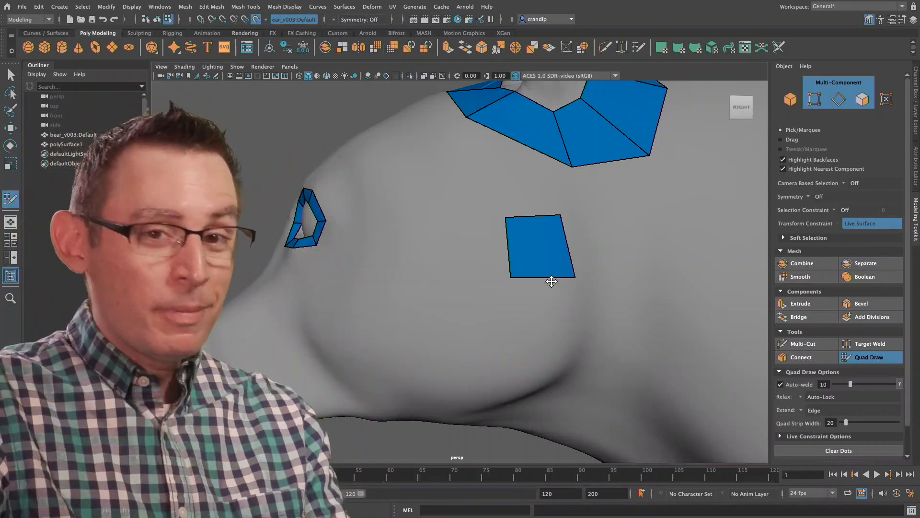
# Extend the cheek quad downward, raise the new face's lower front corner, and extend another quad forward along the jaw curve
pyautogui.moveTo(551, 281)
pyautogui.mouseDown()
pyautogui.moveTo(534, 372)
pyautogui.moveTo(551, 283)
pyautogui.moveTo(549, 307)
pyautogui.moveTo(548, 296)
pyautogui.mouseUp()
pyautogui.keyDown('alt'); pyautogui.moveTo(549, 296); pyautogui.dragTo(596, 260, button='middle'); pyautogui.keyUp('alt')
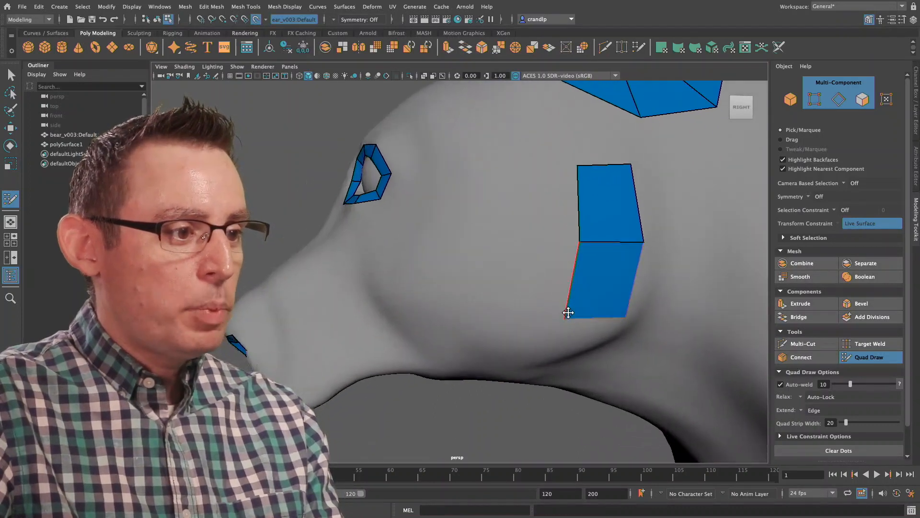
pyautogui.moveTo(566, 315); pyautogui.dragTo(579, 294)
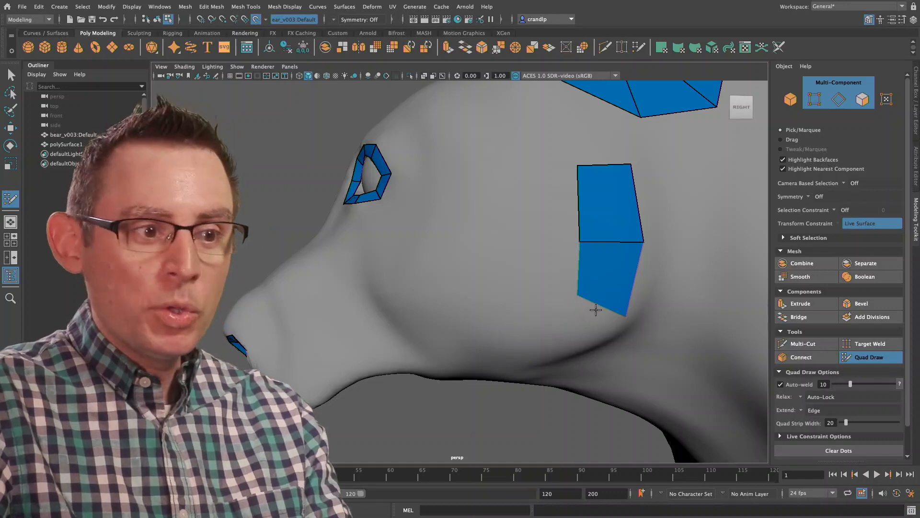
pyautogui.moveTo(598, 309)
pyautogui.mouseDown()
pyautogui.moveTo(530, 350)
pyautogui.moveTo(501, 353)
pyautogui.moveTo(489, 342)
pyautogui.moveTo(521, 322)
pyautogui.mouseUp()
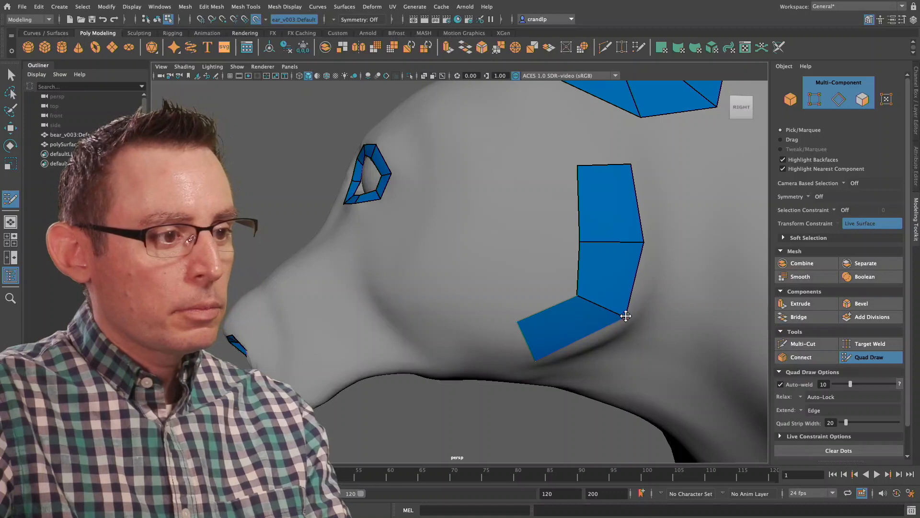
pyautogui.moveTo(599, 275)
pyautogui.keyDown('alt'); pyautogui.mouseDown()
pyautogui.moveTo(571, 269)
pyautogui.moveTo(596, 272)
pyautogui.mouseUp(); pyautogui.keyUp('alt')
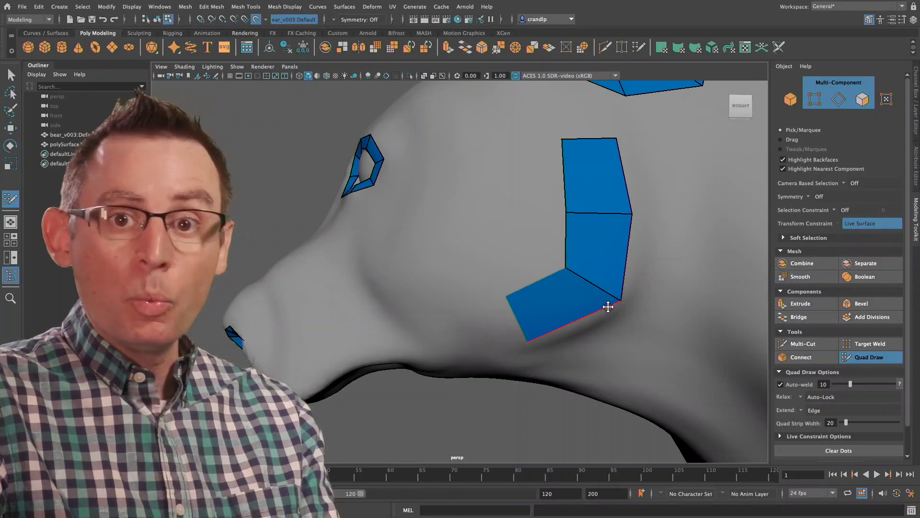
# Extend the face strip forward along the jaw and upper lip, around onto the front of the muzzle below the nostril
pyautogui.moveTo(517, 320); pyautogui.dragTo(460, 312)
pyautogui.moveTo(517, 323)
pyautogui.mouseDown()
pyautogui.moveTo(527, 283)
pyautogui.moveTo(462, 281)
pyautogui.moveTo(499, 281)
pyautogui.moveTo(478, 277)
pyautogui.moveTo(417, 277)
pyautogui.moveTo(342, 318)
pyautogui.mouseUp()
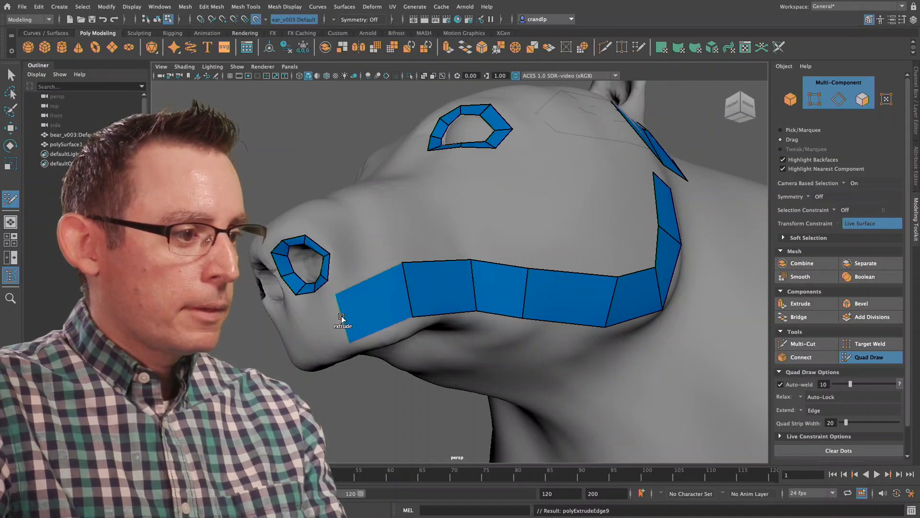
pyautogui.keyDown('alt'); pyautogui.moveTo(355, 292); pyautogui.dragTo(415, 292, button='right'); pyautogui.keyUp('alt')
pyautogui.keyDown('alt'); pyautogui.moveTo(415, 292); pyautogui.dragTo(454, 292); pyautogui.keyUp('alt')
pyautogui.keyDown('alt'); pyautogui.moveTo(454, 291); pyautogui.dragTo(427, 293, button='right'); pyautogui.keyUp('alt')
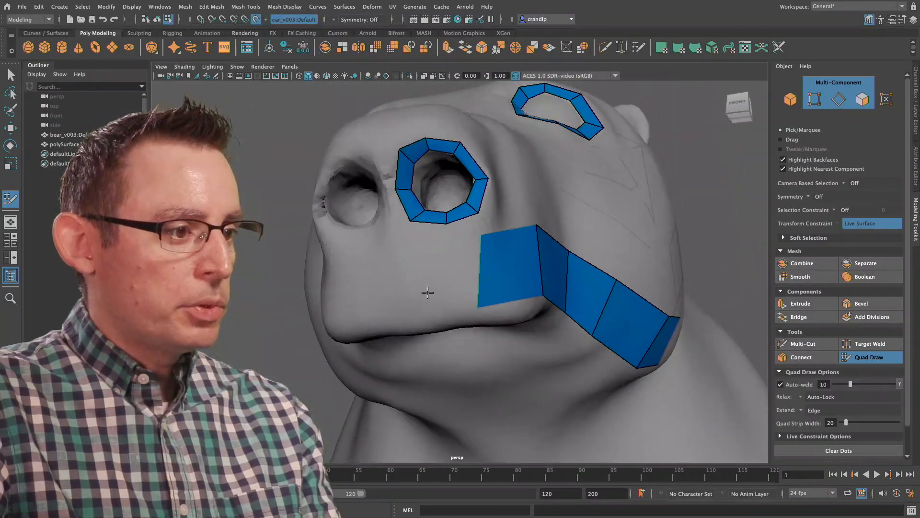
# Reposition the corners of the strip's foremost quads on the muzzle below the nostril ring
pyautogui.keyDown('alt'); pyautogui.moveTo(428, 293); pyautogui.dragTo(425, 295); pyautogui.keyUp('alt')
pyautogui.moveTo(532, 231); pyautogui.dragTo(531, 238)
pyautogui.moveTo(473, 239)
pyautogui.mouseDown()
pyautogui.moveTo(479, 261)
pyautogui.moveTo(528, 314)
pyautogui.moveTo(567, 335)
pyautogui.moveTo(502, 322)
pyautogui.mouseUp()
pyautogui.press('Tab')
# Move the cross edge near the back of the jaw strip forward to redistribute its face lengths
pyautogui.keyDown('alt'); pyautogui.moveTo(585, 292); pyautogui.dragTo(510, 309); pyautogui.keyUp('alt')
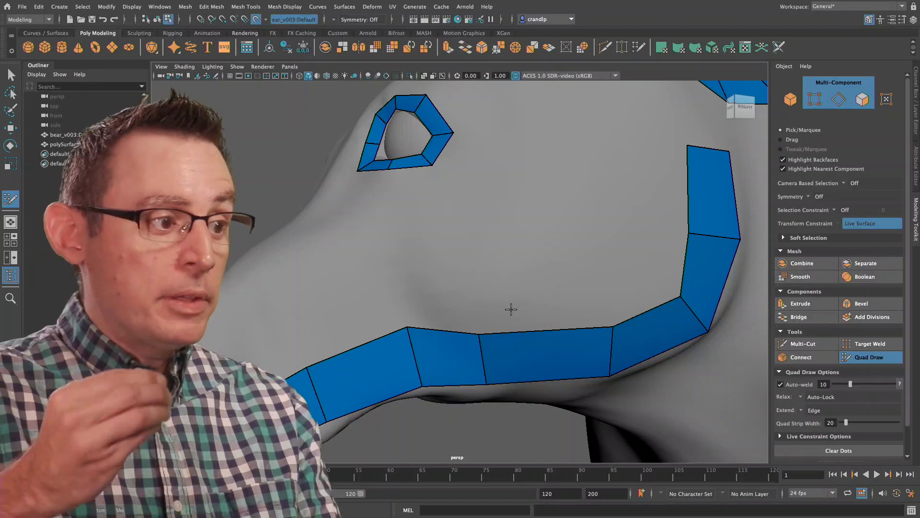
pyautogui.keyDown('alt'); pyautogui.moveTo(443, 311); pyautogui.dragTo(466, 290); pyautogui.keyUp('alt')
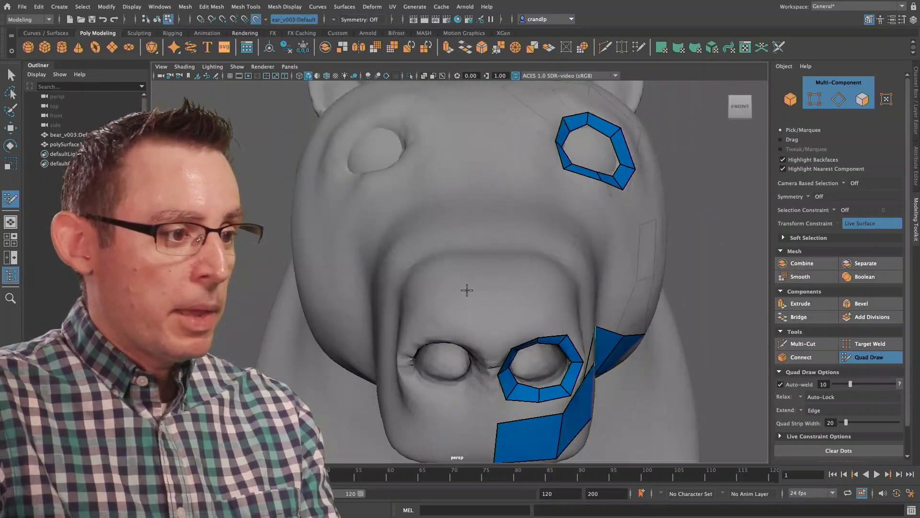
pyautogui.keyDown('alt'); pyautogui.moveTo(472, 290); pyautogui.dragTo(441, 325, button='right'); pyautogui.keyUp('alt')
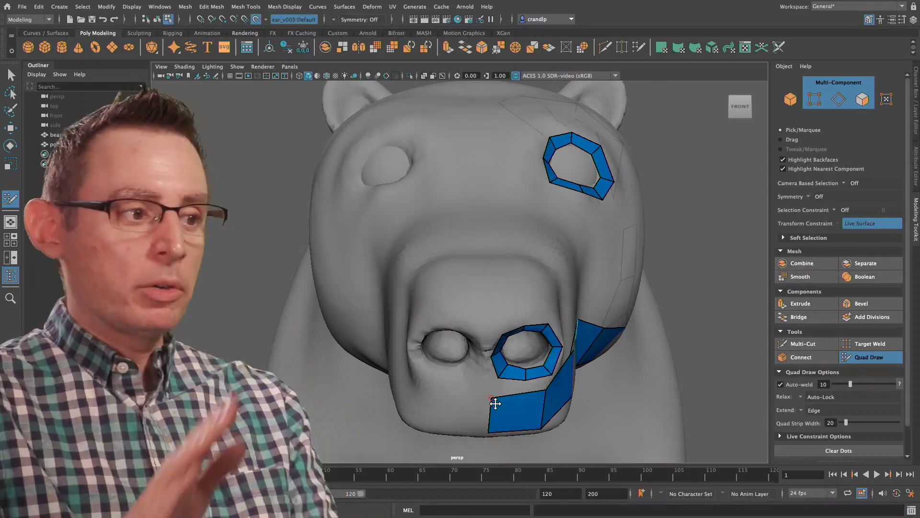
pyautogui.keyDown('alt'); pyautogui.moveTo(558, 351); pyautogui.dragTo(491, 353); pyautogui.keyUp('alt')
pyautogui.keyDown('alt'); pyautogui.moveTo(451, 331); pyautogui.dragTo(413, 336); pyautogui.keyUp('alt')
pyautogui.keyDown('alt'); pyautogui.moveTo(516, 260); pyautogui.dragTo(538, 259); pyautogui.keyUp('alt')
pyautogui.moveTo(399, 315)
pyautogui.keyDown('alt'); pyautogui.mouseDown()
pyautogui.moveTo(536, 312)
pyautogui.moveTo(306, 313)
pyautogui.mouseUp(); pyautogui.keyUp('alt')
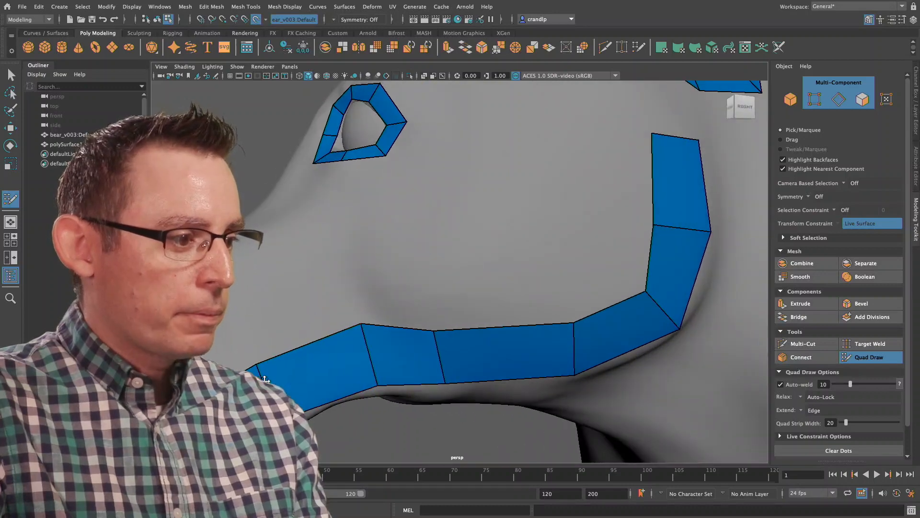
pyautogui.keyDown('alt'); pyautogui.moveTo(274, 375); pyautogui.dragTo(387, 269); pyautogui.keyUp('alt')
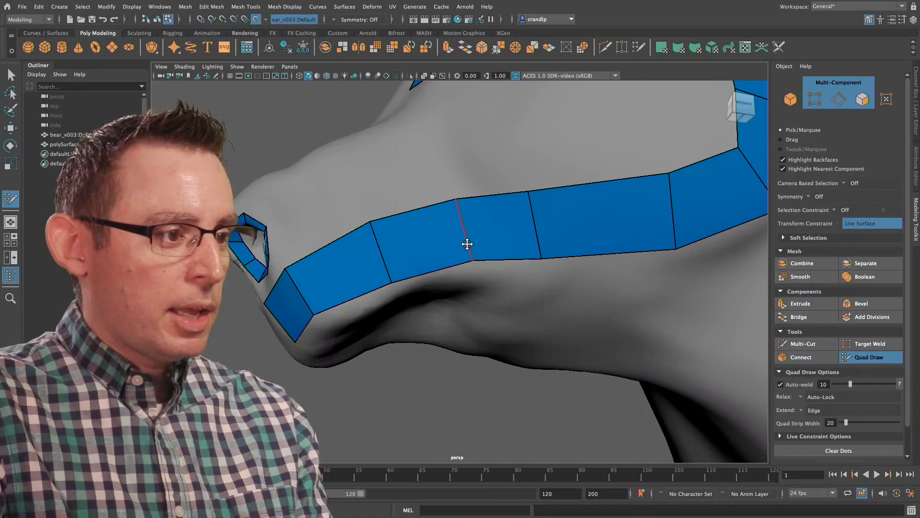
pyautogui.keyDown('alt'); pyautogui.moveTo(506, 211); pyautogui.dragTo(501, 227); pyautogui.keyUp('alt')
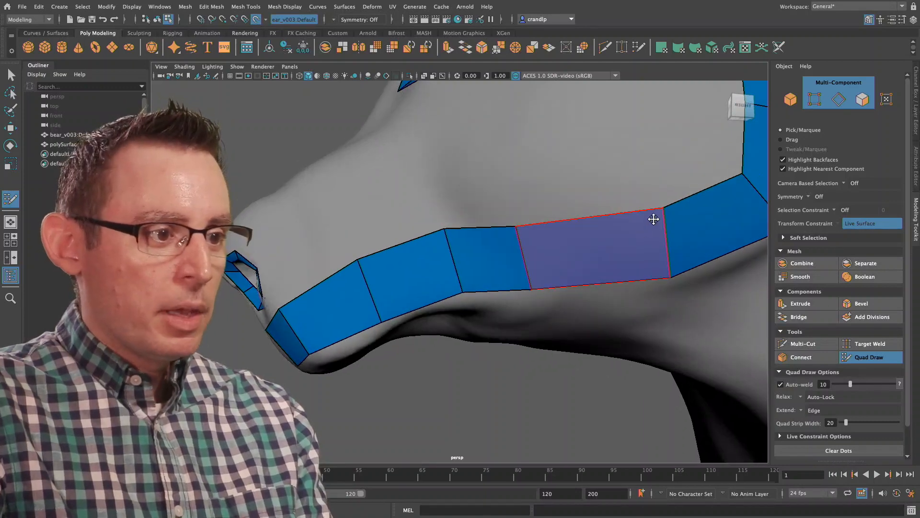
pyautogui.moveTo(660, 248)
pyautogui.mouseDown()
pyautogui.moveTo(630, 256)
pyautogui.moveTo(639, 244)
pyautogui.moveTo(631, 217)
pyautogui.mouseUp()
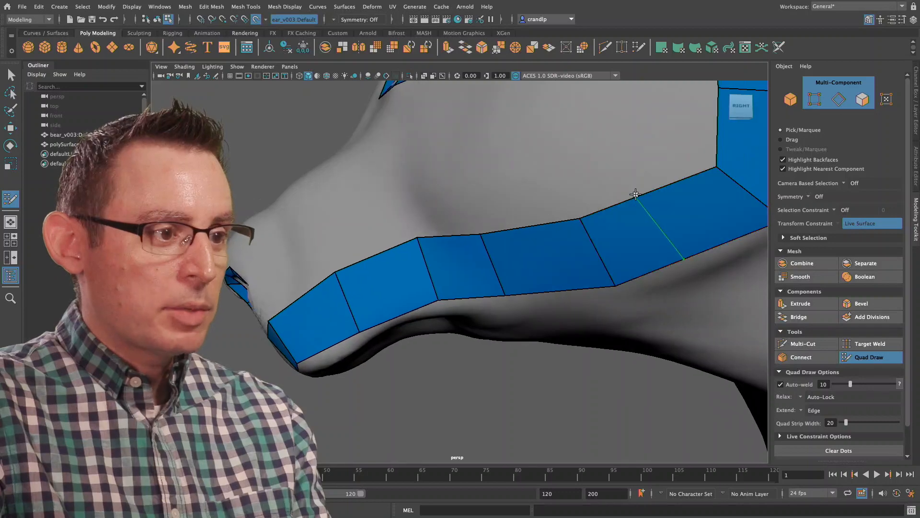
# Examine the head from the front, top and side to plan a strip along the muzzle bridge and forehead
pyautogui.keyDown('alt'); pyautogui.moveTo(631, 217); pyautogui.dragTo(569, 206, button='right'); pyautogui.keyUp('alt')
pyautogui.keyDown('alt'); pyautogui.moveTo(569, 206); pyautogui.dragTo(511, 272, button='middle'); pyautogui.keyUp('alt')
pyautogui.keyDown('alt'); pyautogui.moveTo(511, 271); pyautogui.dragTo(478, 267); pyautogui.keyUp('alt')
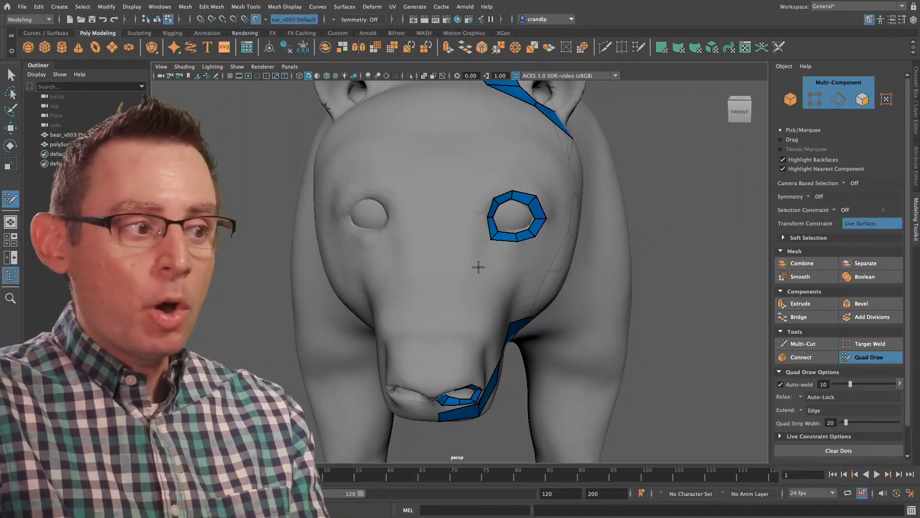
pyautogui.keyDown('alt'); pyautogui.moveTo(407, 341); pyautogui.dragTo(455, 194); pyautogui.keyUp('alt')
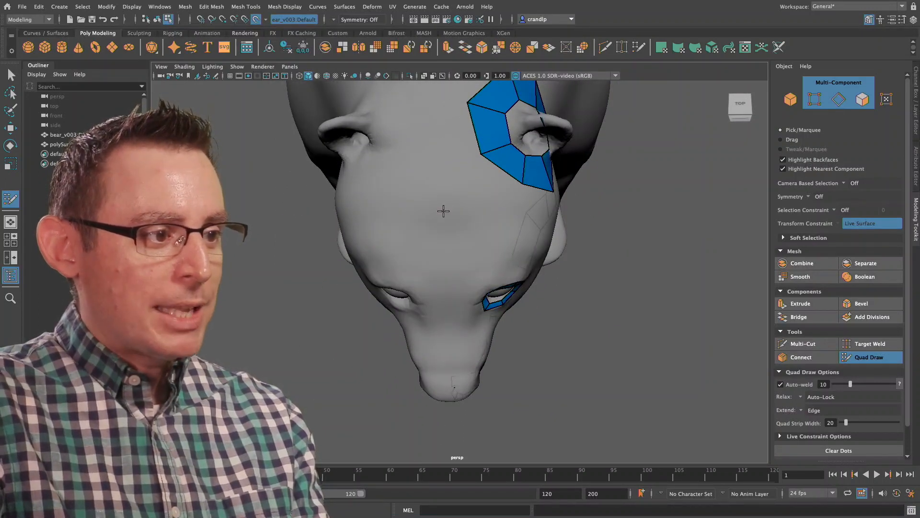
pyautogui.keyDown('alt'); pyautogui.moveTo(440, 348); pyautogui.dragTo(450, 249); pyautogui.keyUp('alt')
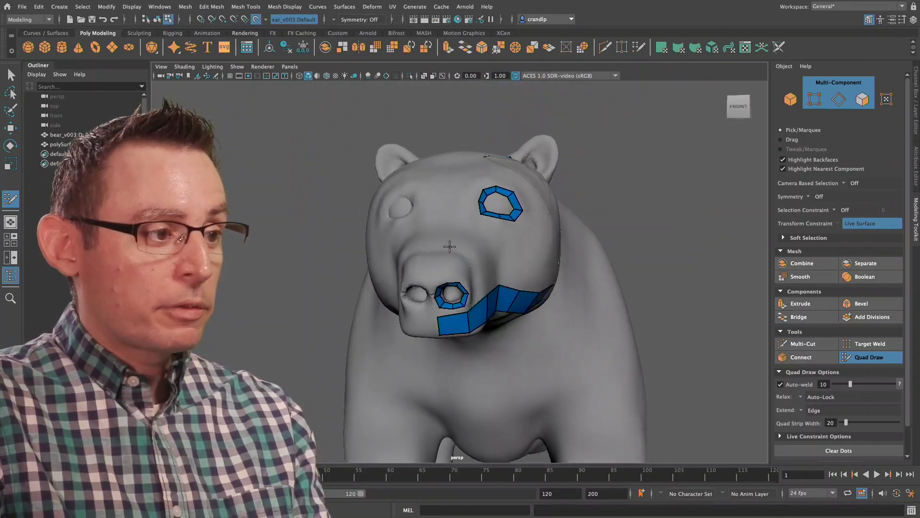
pyautogui.keyDown('alt'); pyautogui.moveTo(450, 249); pyautogui.dragTo(544, 257, button='right'); pyautogui.keyUp('alt')
pyautogui.keyDown('alt'); pyautogui.moveTo(476, 248); pyautogui.dragTo(402, 287); pyautogui.keyUp('alt')
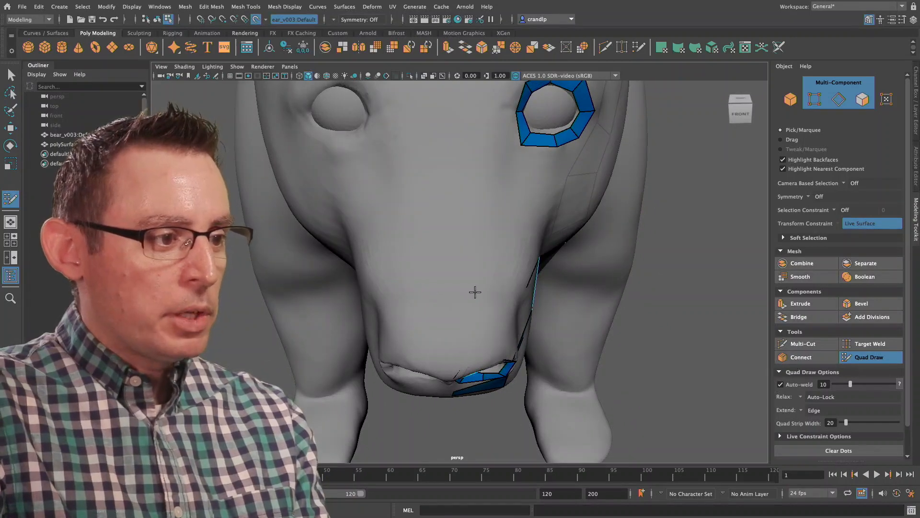
pyautogui.keyDown('alt'); pyautogui.moveTo(475, 292); pyautogui.dragTo(358, 203); pyautogui.keyUp('alt')
pyautogui.keyDown('alt'); pyautogui.moveTo(357, 203); pyautogui.dragTo(495, 296, button='middle'); pyautogui.keyUp('alt')
pyautogui.keyDown('alt'); pyautogui.moveTo(495, 295); pyautogui.dragTo(567, 308, button='right'); pyautogui.keyUp('alt')
pyautogui.keyDown('alt'); pyautogui.moveTo(567, 308); pyautogui.dragTo(527, 318); pyautogui.keyUp('alt')
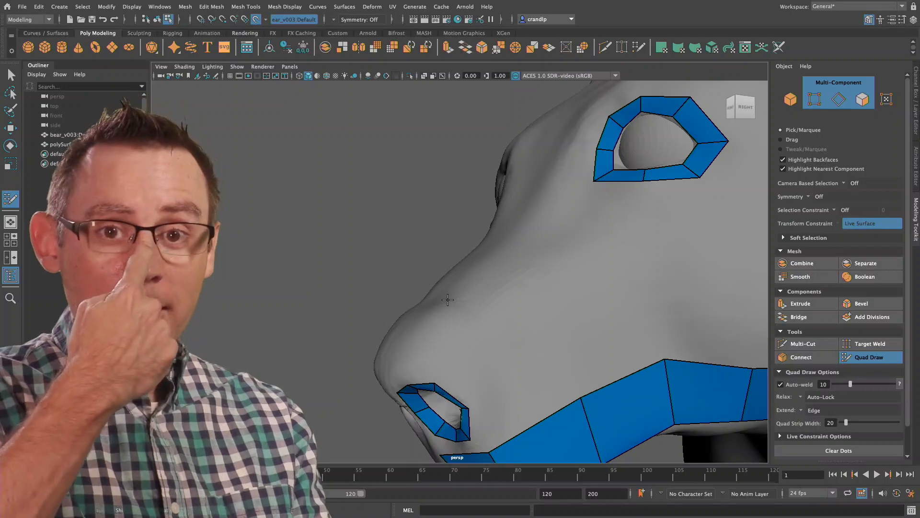
# Place four Quad Draw dots on the muzzle bridge, fill them as a quad, and extend one quad toward the forehead
pyautogui.keyDown('alt'); pyautogui.moveTo(471, 302); pyautogui.dragTo(515, 321); pyautogui.keyUp('alt')
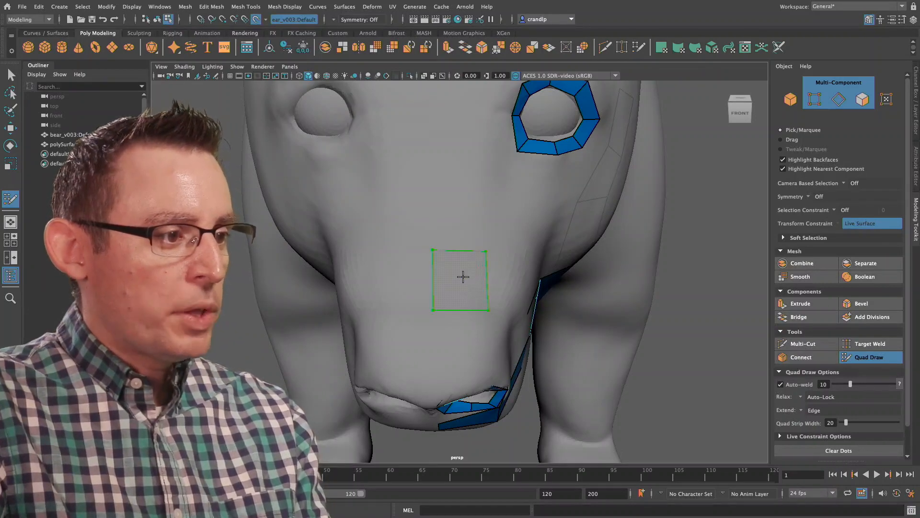
pyautogui.keyDown('shift'); pyautogui.click(460, 280); pyautogui.keyUp('shift')
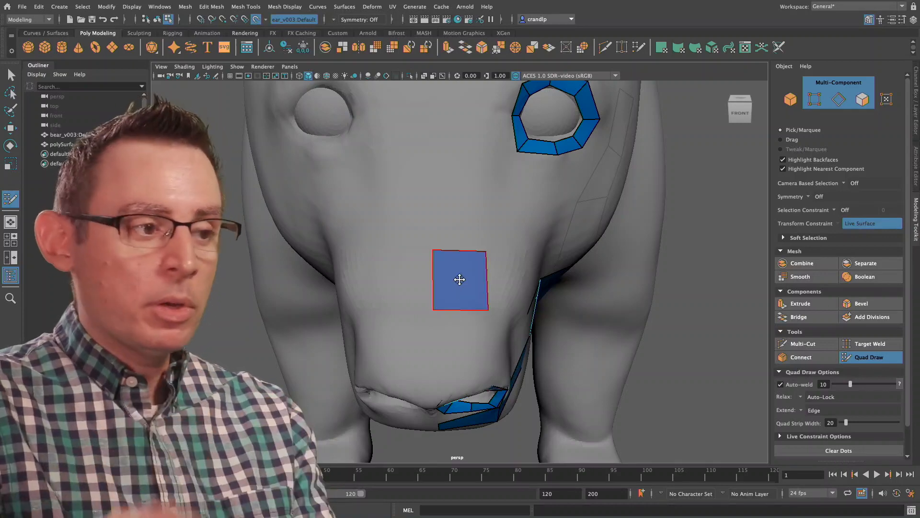
pyautogui.moveTo(485, 302)
pyautogui.keyDown('alt'); pyautogui.mouseDown()
pyautogui.moveTo(444, 273)
pyautogui.moveTo(402, 275)
pyautogui.moveTo(468, 304)
pyautogui.mouseUp(); pyautogui.keyUp('alt')
pyautogui.press('Tab')
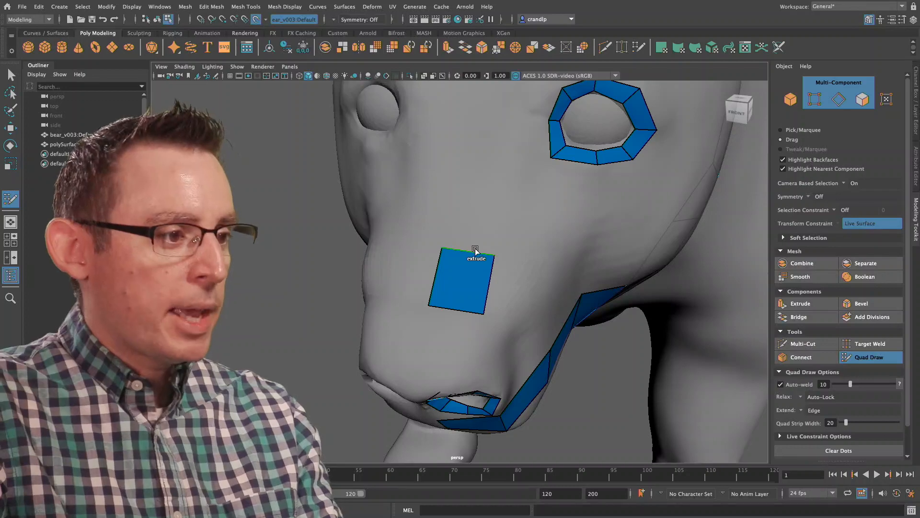
pyautogui.moveTo(475, 250); pyautogui.dragTo(491, 191)
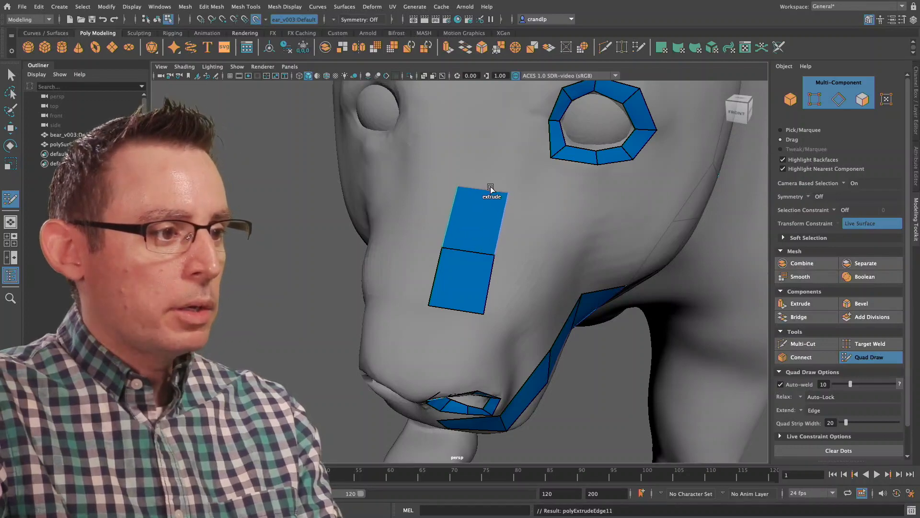
# Extend the muzzle bridge strip by another quad up to the level of the eye ring's lower edge
pyautogui.keyDown('alt'); pyautogui.moveTo(491, 143); pyautogui.dragTo(429, 241, button='middle'); pyautogui.keyUp('alt')
pyautogui.keyDown('alt'); pyautogui.moveTo(429, 241); pyautogui.dragTo(534, 210, button='right'); pyautogui.keyUp('alt')
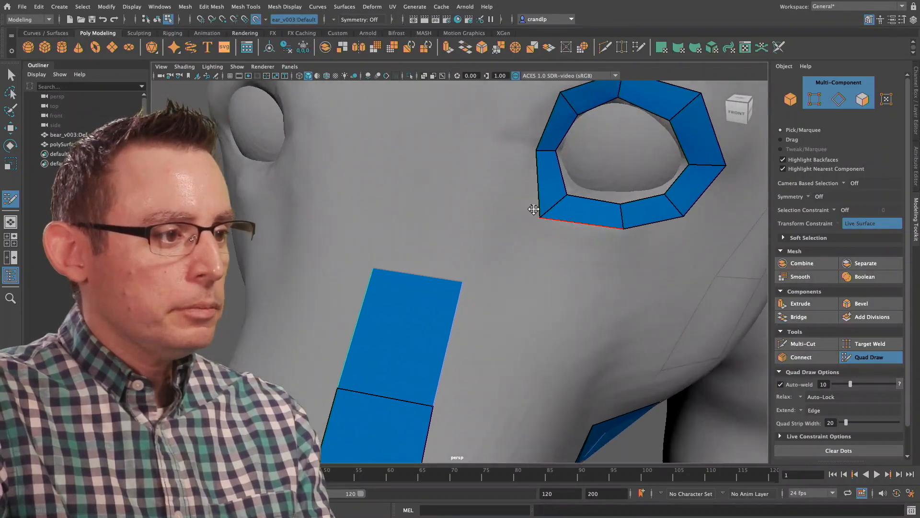
pyautogui.keyDown('alt'); pyautogui.moveTo(534, 210); pyautogui.dragTo(516, 298, button='middle'); pyautogui.keyUp('alt')
pyautogui.keyDown('alt'); pyautogui.moveTo(516, 298); pyautogui.dragTo(443, 330); pyautogui.keyUp('alt')
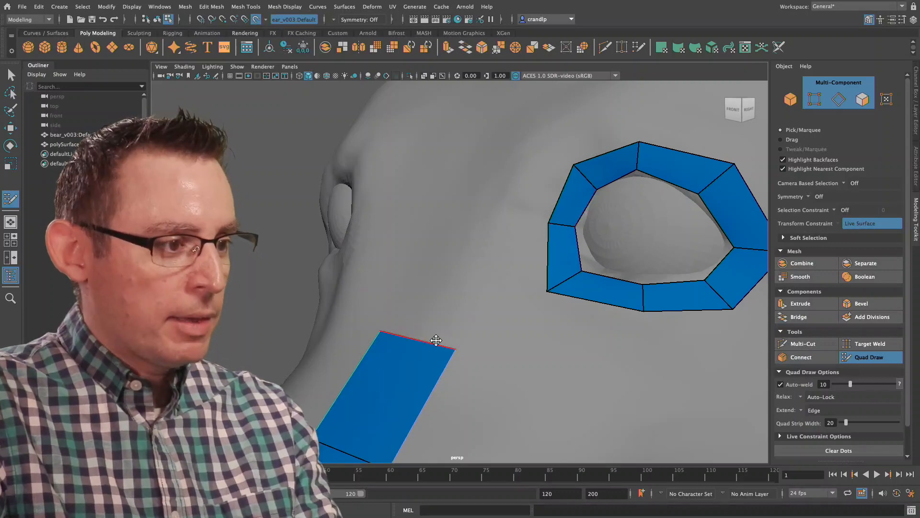
pyautogui.moveTo(432, 344); pyautogui.dragTo(467, 284)
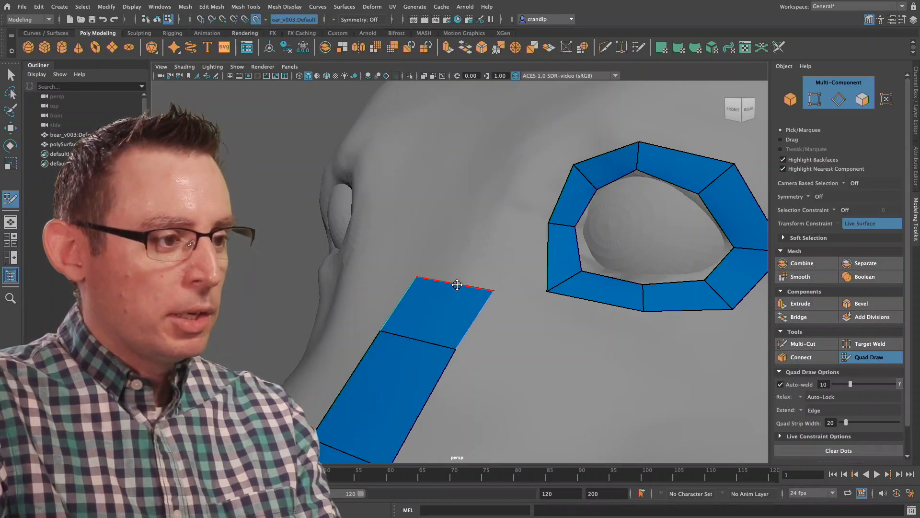
# Shift the strip's upper end slightly toward the center line and extend two more quads alongside the inner eye
pyautogui.press('Tab')
pyautogui.keyDown('alt'); pyautogui.moveTo(456, 276); pyautogui.dragTo(497, 277); pyautogui.keyUp('alt')
pyautogui.moveTo(413, 278); pyautogui.dragTo(399, 279)
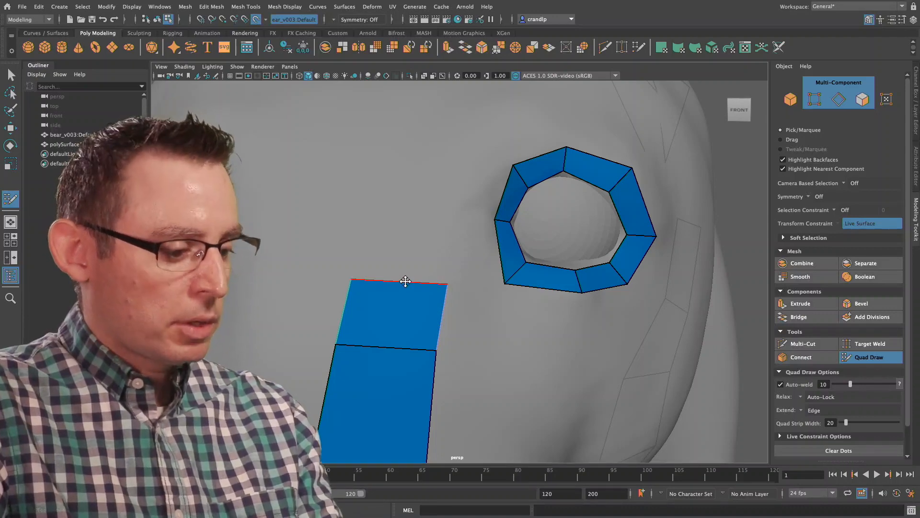
pyautogui.moveTo(405, 282); pyautogui.dragTo(421, 212)
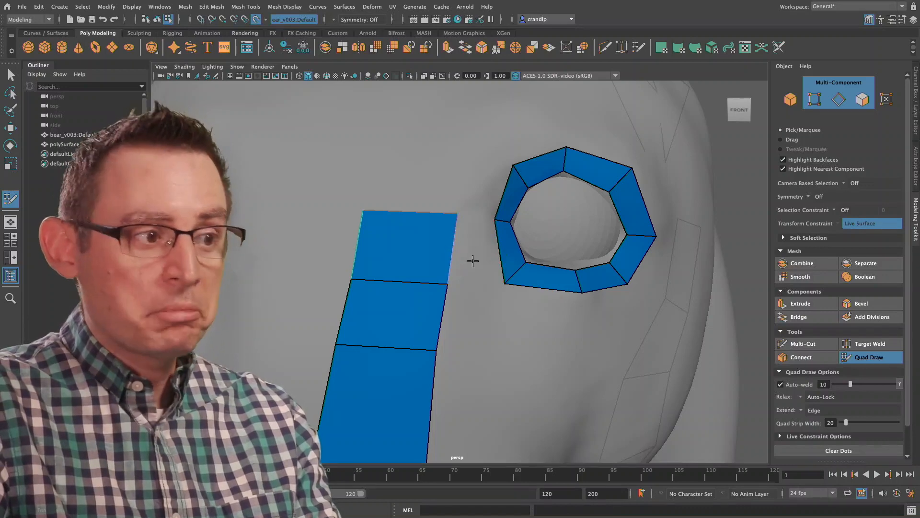
pyautogui.moveTo(387, 209); pyautogui.dragTo(405, 154)
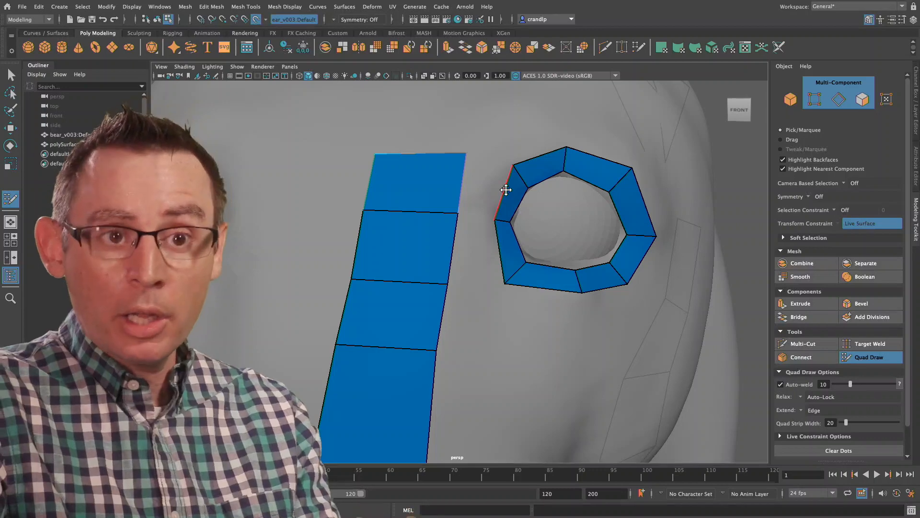
# Extend the strip quad by quad over the forehead and crown, past the inner side of the ear ring
pyautogui.moveTo(489, 185)
pyautogui.keyDown('alt'); pyautogui.mouseDown()
pyautogui.moveTo(428, 189)
pyautogui.moveTo(436, 194)
pyautogui.moveTo(476, 168)
pyautogui.moveTo(445, 263)
pyautogui.moveTo(465, 180)
pyautogui.mouseUp(); pyautogui.keyUp('alt')
pyautogui.scroll(-3, 517, 227)
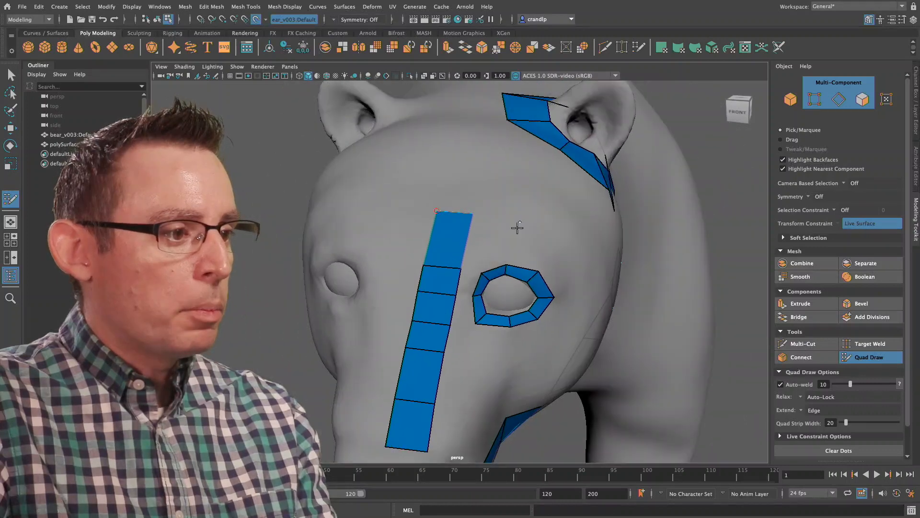
pyautogui.keyDown('alt'); pyautogui.moveTo(517, 227); pyautogui.dragTo(475, 235); pyautogui.keyUp('alt')
pyautogui.press('Tab')
pyautogui.moveTo(511, 211); pyautogui.dragTo(649, 155)
pyautogui.keyDown('alt'); pyautogui.moveTo(495, 175); pyautogui.dragTo(525, 366, button='middle'); pyautogui.keyUp('alt')
pyautogui.moveTo(503, 318)
pyautogui.mouseDown()
pyautogui.moveTo(486, 318)
pyautogui.moveTo(482, 205)
pyautogui.moveTo(479, 224)
pyautogui.mouseUp()
pyautogui.keyDown('alt'); pyautogui.moveTo(482, 201); pyautogui.dragTo(441, 377, button='middle'); pyautogui.keyUp('alt')
pyautogui.moveTo(434, 281); pyautogui.dragTo(431, 207)
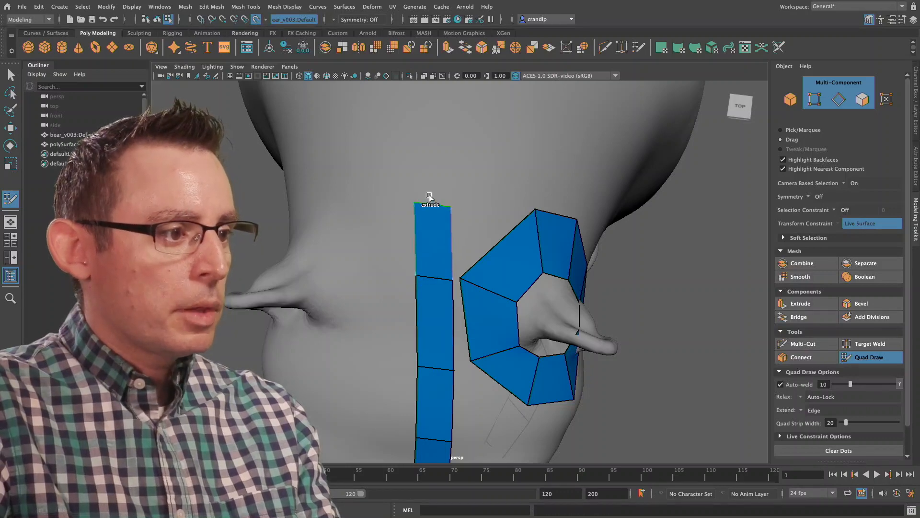
pyautogui.moveTo(430, 203); pyautogui.dragTo(434, 141)
# Examine the top strip, ear ring and jaw strip from the side and against the neck
pyautogui.keyDown('alt'); pyautogui.moveTo(501, 193); pyautogui.dragTo(411, 167); pyautogui.keyUp('alt')
pyautogui.keyDown('alt'); pyautogui.moveTo(522, 276); pyautogui.dragTo(318, 303, button='right'); pyautogui.keyUp('alt')
pyautogui.keyDown('alt'); pyautogui.moveTo(461, 343); pyautogui.dragTo(456, 158, button='middle'); pyautogui.keyUp('alt')
pyautogui.keyDown('alt'); pyautogui.moveTo(456, 158); pyautogui.dragTo(501, 191); pyautogui.keyUp('alt')
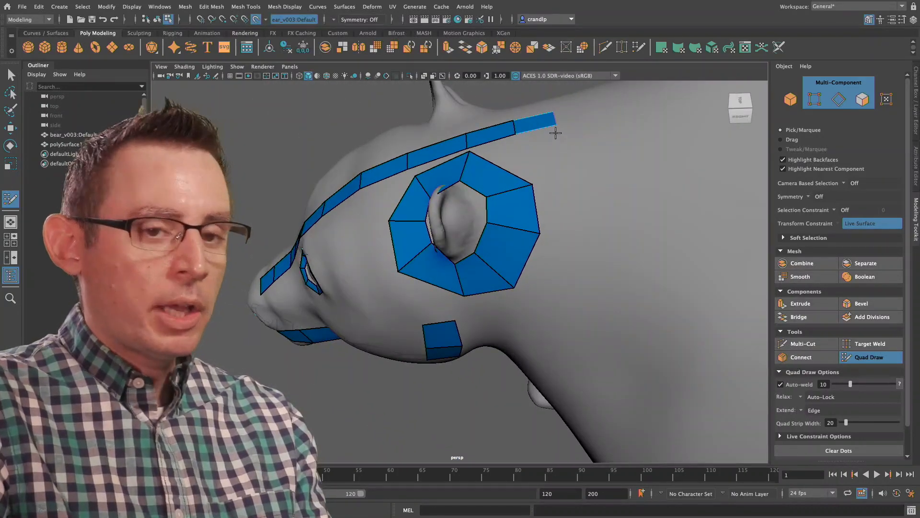
pyautogui.keyDown('alt'); pyautogui.moveTo(544, 134); pyautogui.dragTo(489, 217); pyautogui.keyUp('alt')
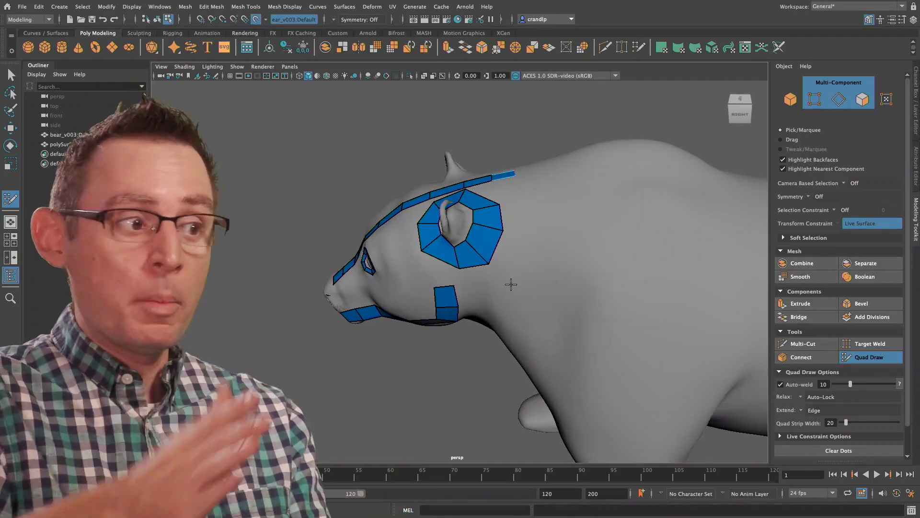
pyautogui.keyDown('alt'); pyautogui.moveTo(489, 255); pyautogui.dragTo(506, 239); pyautogui.keyUp('alt')
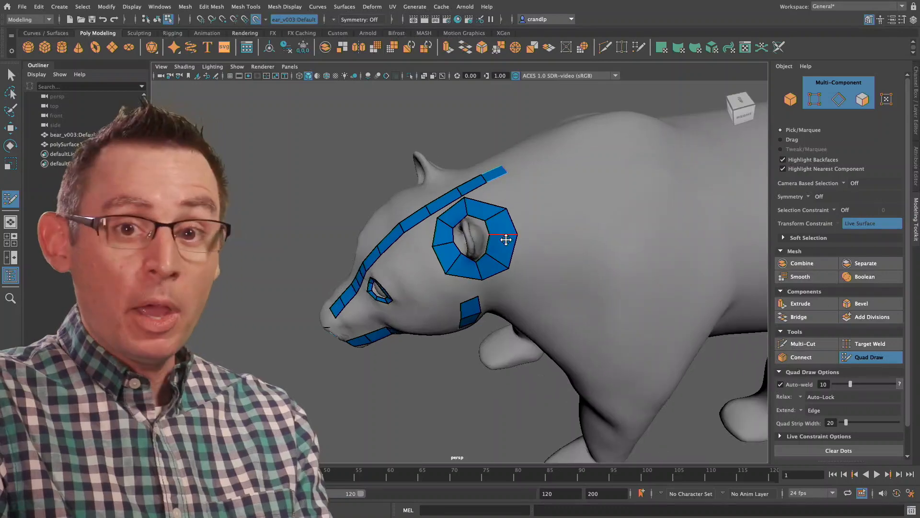
pyautogui.keyDown('alt'); pyautogui.moveTo(485, 208); pyautogui.dragTo(579, 224, button='right'); pyautogui.keyUp('alt')
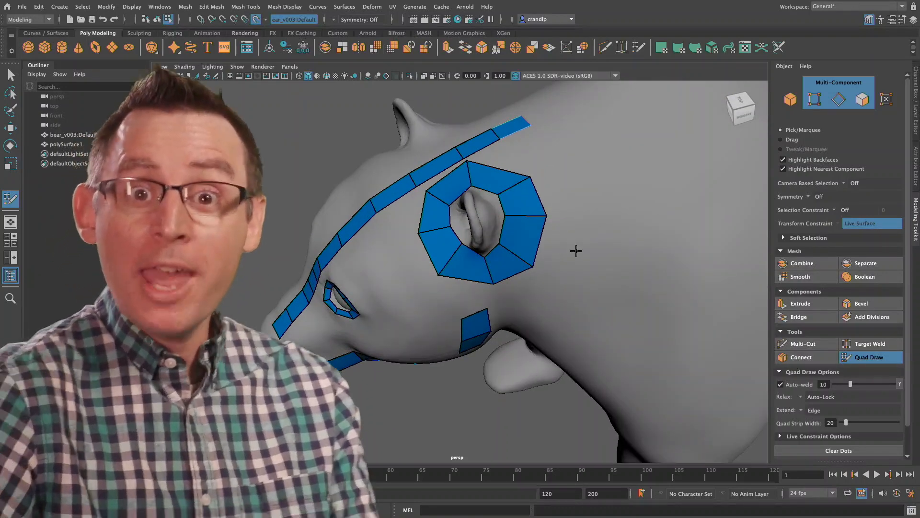
# Extend a quad from the outer side edge of the top strip's last face down behind the ear ring
pyautogui.moveTo(591, 249)
pyautogui.keyDown('alt'); pyautogui.mouseDown()
pyautogui.moveTo(557, 240)
pyautogui.moveTo(581, 213)
pyautogui.moveTo(488, 201)
pyautogui.mouseUp(); pyautogui.keyUp('alt')
pyautogui.keyDown('alt'); pyautogui.moveTo(488, 201); pyautogui.dragTo(537, 200, button='right'); pyautogui.keyUp('alt')
pyautogui.keyDown('alt'); pyautogui.moveTo(496, 193); pyautogui.dragTo(428, 234, button='middle'); pyautogui.keyUp('alt')
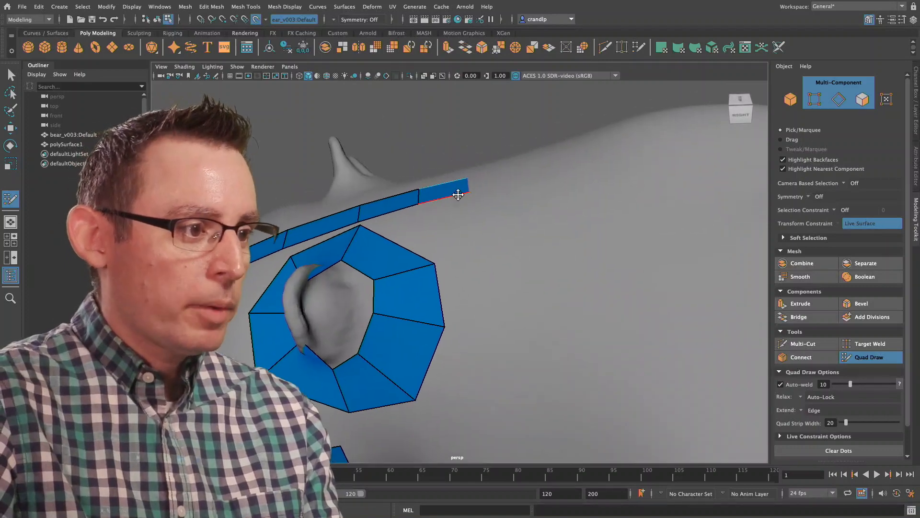
pyautogui.moveTo(452, 189)
pyautogui.mouseDown()
pyautogui.moveTo(479, 188)
pyautogui.moveTo(493, 254)
pyautogui.moveTo(488, 381)
pyautogui.mouseUp()
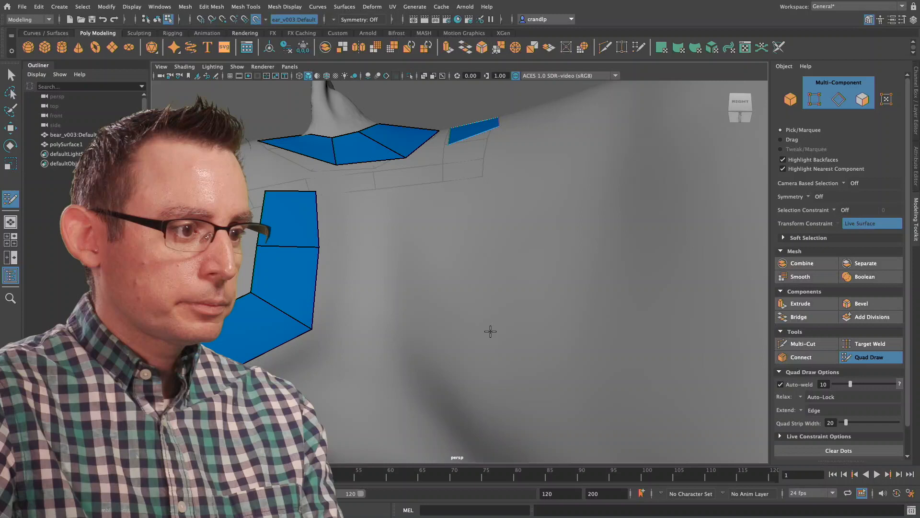
# Extend the strip behind the ear ring with another long quad down the side of the neck
pyautogui.keyDown('alt'); pyautogui.moveTo(491, 331); pyautogui.dragTo(441, 288, button='right'); pyautogui.keyUp('alt')
pyautogui.keyDown('alt'); pyautogui.moveTo(441, 287); pyautogui.dragTo(441, 318); pyautogui.keyUp('alt')
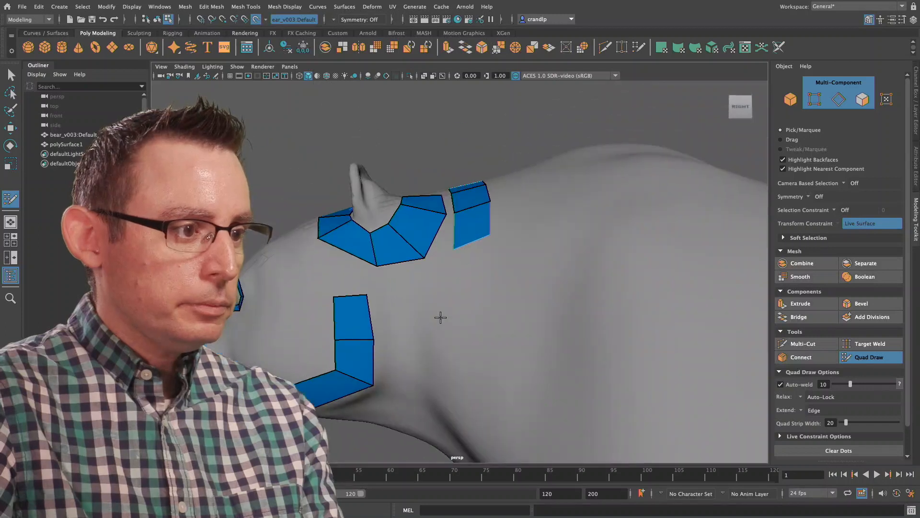
pyautogui.moveTo(469, 247); pyautogui.dragTo(470, 336)
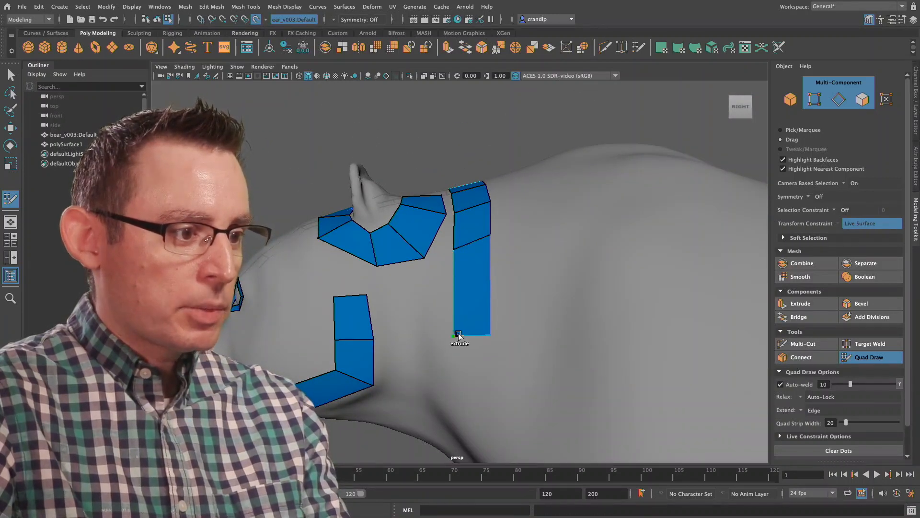
pyautogui.moveTo(470, 340)
pyautogui.mouseDown()
pyautogui.moveTo(462, 386)
pyautogui.moveTo(469, 345)
pyautogui.mouseUp()
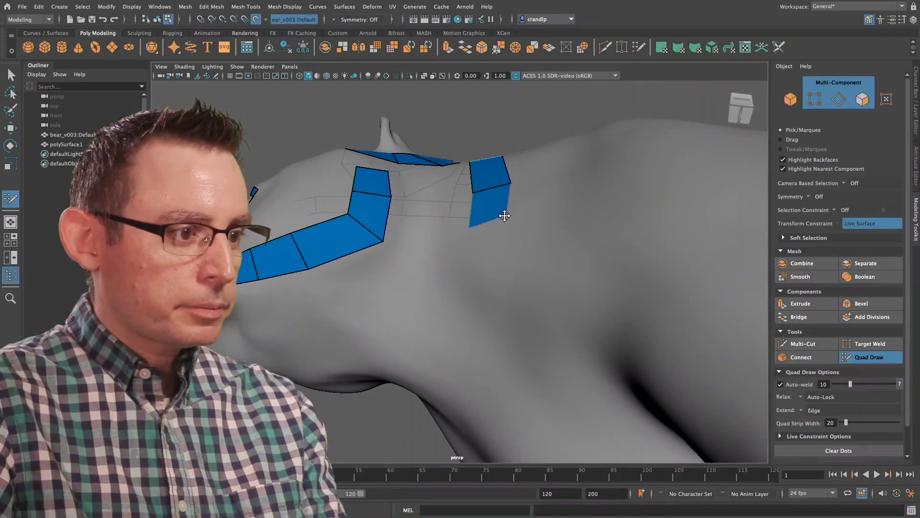
# Continue the neck strip quad by quad around the underside of the neck and turn it forward beneath the throat
pyautogui.moveTo(486, 229)
pyautogui.mouseDown()
pyautogui.moveTo(485, 292)
pyautogui.moveTo(504, 283)
pyautogui.moveTo(475, 340)
pyautogui.moveTo(521, 306)
pyautogui.mouseUp()
pyautogui.moveTo(569, 393)
pyautogui.mouseDown()
pyautogui.moveTo(543, 394)
pyautogui.moveTo(495, 373)
pyautogui.moveTo(440, 331)
pyautogui.mouseUp()
pyautogui.moveTo(475, 361)
pyautogui.keyDown('alt'); pyautogui.mouseDown()
pyautogui.moveTo(542, 242)
pyautogui.moveTo(546, 291)
pyautogui.moveTo(534, 308)
pyautogui.moveTo(542, 300)
pyautogui.moveTo(532, 232)
pyautogui.moveTo(517, 292)
pyautogui.mouseUp(); pyautogui.keyUp('alt')
pyautogui.moveTo(531, 340); pyautogui.dragTo(422, 331)
# Examine the neck strip and the head's guide strips from the side, front and underneath, against the whole body
pyautogui.keyDown('alt'); pyautogui.moveTo(421, 330); pyautogui.dragTo(408, 326, button='right'); pyautogui.keyUp('alt')
pyautogui.keyDown('alt'); pyautogui.moveTo(412, 321); pyautogui.dragTo(436, 304); pyautogui.keyUp('alt')
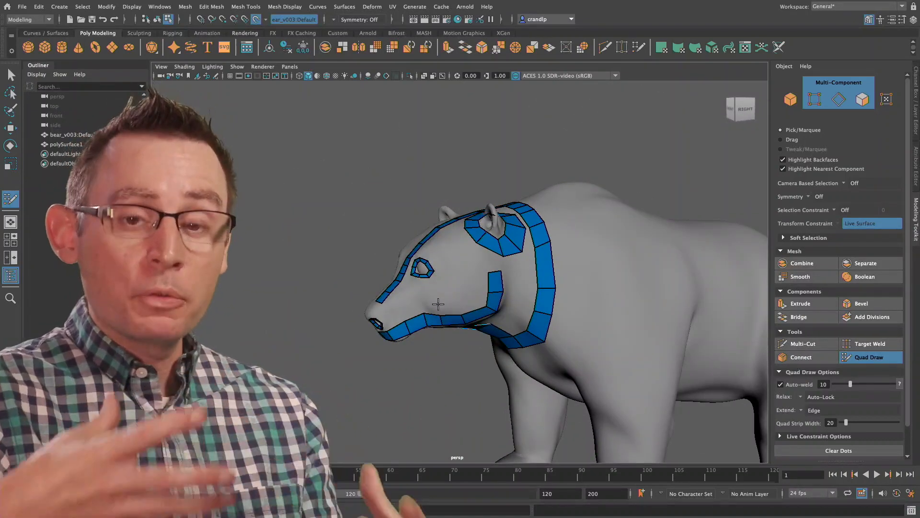
pyautogui.keyDown('alt'); pyautogui.moveTo(453, 303); pyautogui.dragTo(462, 299); pyautogui.keyUp('alt')
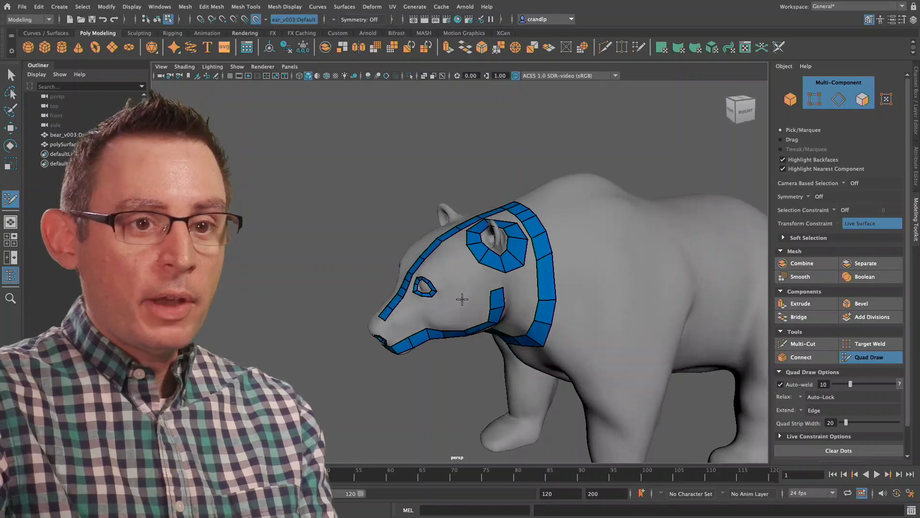
pyautogui.keyDown('alt'); pyautogui.moveTo(450, 262); pyautogui.dragTo(602, 283, button='right'); pyautogui.keyUp('alt')
pyautogui.keyDown('alt'); pyautogui.moveTo(503, 287); pyautogui.dragTo(475, 274, button='middle'); pyautogui.keyUp('alt')
pyautogui.keyDown('alt'); pyautogui.moveTo(474, 274); pyautogui.dragTo(477, 265); pyautogui.keyUp('alt')
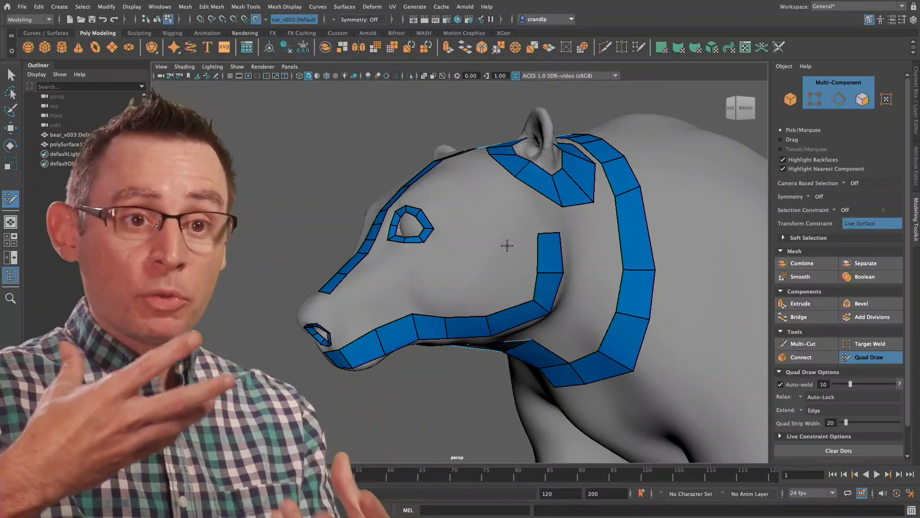
pyautogui.keyDown('alt'); pyautogui.moveTo(525, 239); pyautogui.dragTo(431, 229, button='right'); pyautogui.keyUp('alt')
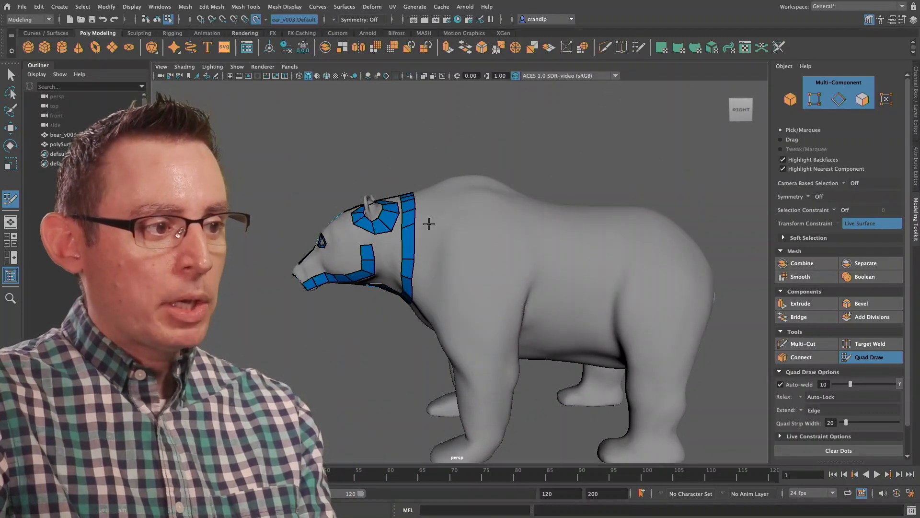
pyautogui.keyDown('alt'); pyautogui.moveTo(718, 313); pyautogui.dragTo(461, 265); pyautogui.keyUp('alt')
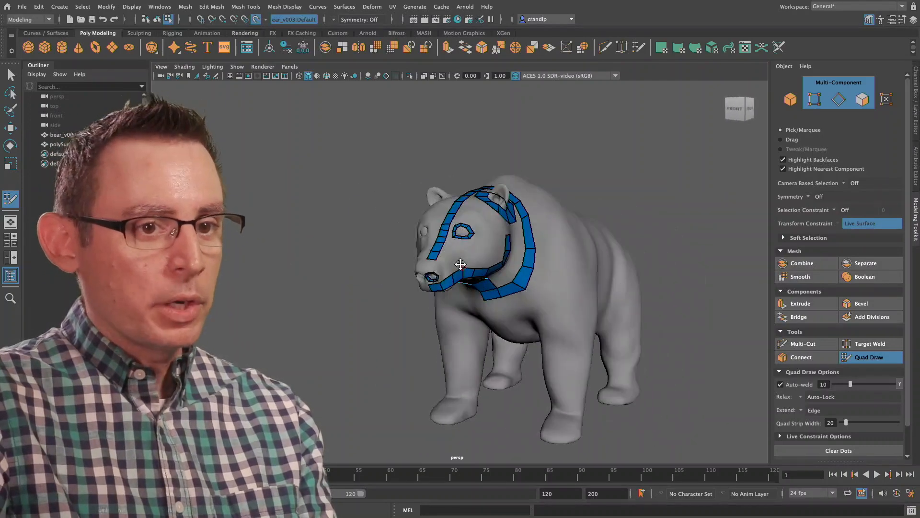
pyautogui.scroll(4, 460, 265)
pyautogui.scroll(2, 571, 255)
pyautogui.scroll(2, 538, 304)
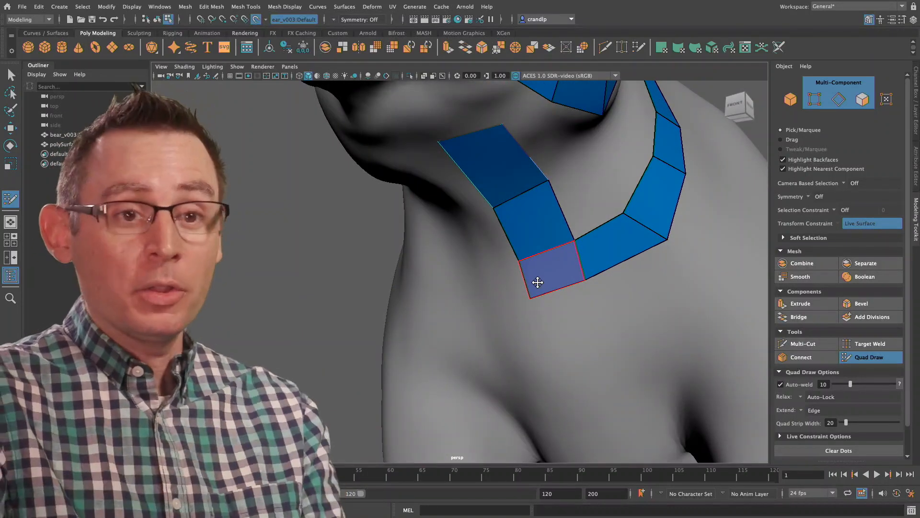
pyautogui.keyDown('alt'); pyautogui.moveTo(546, 260); pyautogui.dragTo(479, 292); pyautogui.keyUp('alt')
pyautogui.scroll(-6, 479, 292)
pyautogui.keyDown('alt'); pyautogui.moveTo(405, 318); pyautogui.dragTo(474, 216, button='middle'); pyautogui.keyUp('alt')
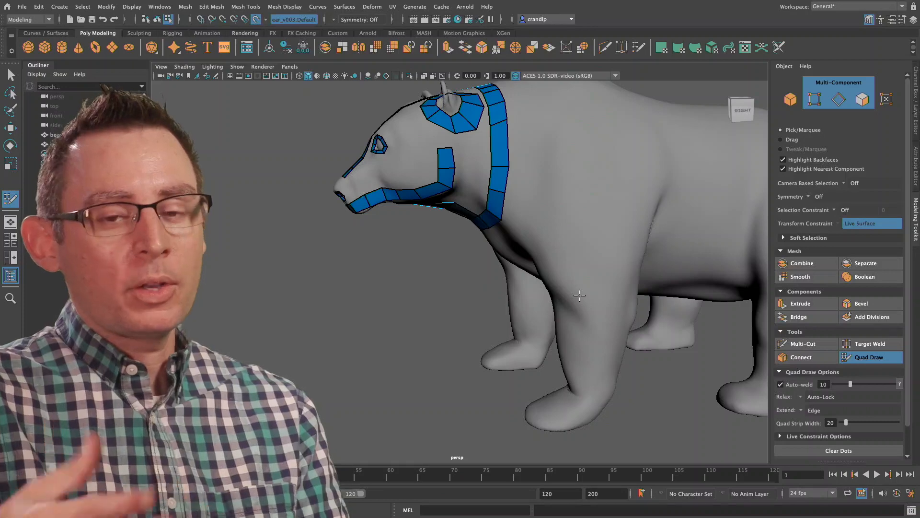
# Extend the throat strip by one quad forward under the jaw and narrow its front end by moving the side corners inward
pyautogui.scroll(10, 555, 238)
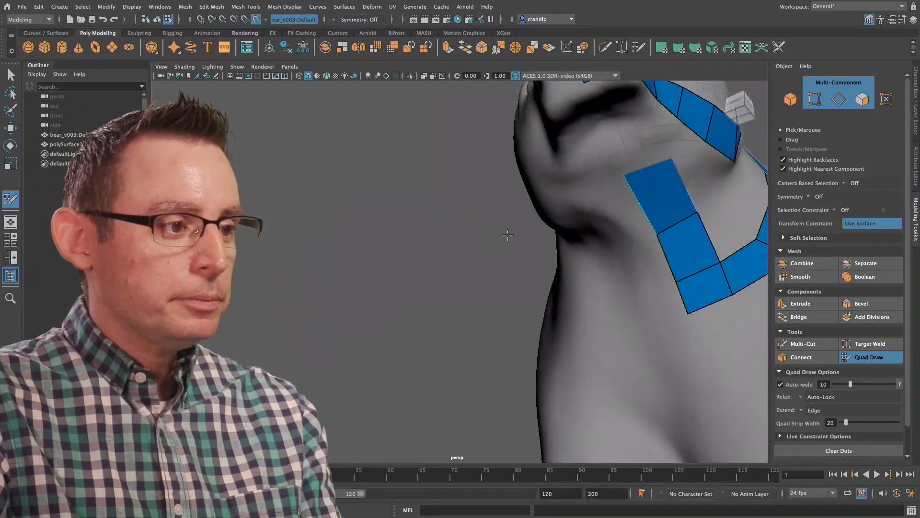
pyautogui.keyDown('alt'); pyautogui.moveTo(507, 235); pyautogui.dragTo(562, 242); pyautogui.keyUp('alt')
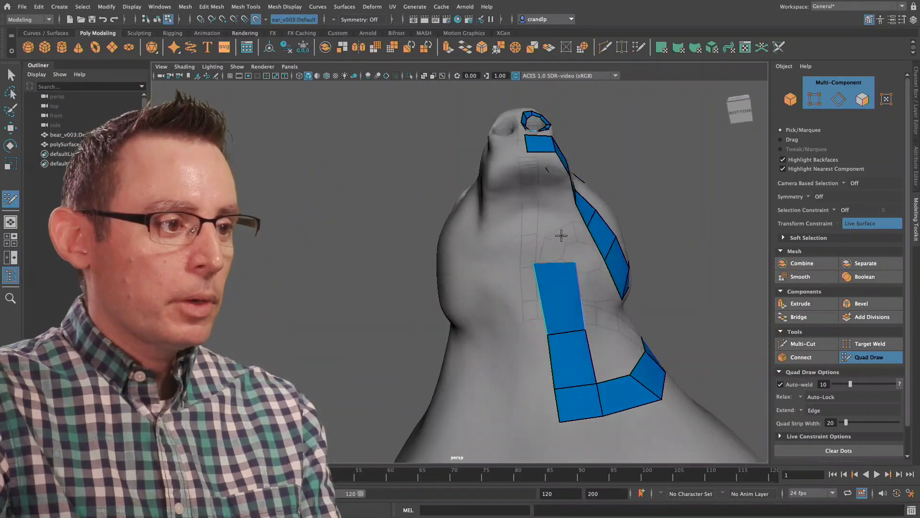
pyautogui.keyDown('alt'); pyautogui.moveTo(560, 219); pyautogui.dragTo(622, 245, button='right'); pyautogui.keyUp('alt')
pyautogui.keyDown('alt'); pyautogui.moveTo(621, 245); pyautogui.dragTo(547, 284, button='middle'); pyautogui.keyUp('alt')
pyautogui.press('Tab')
pyautogui.moveTo(521, 299); pyautogui.dragTo(425, 227)
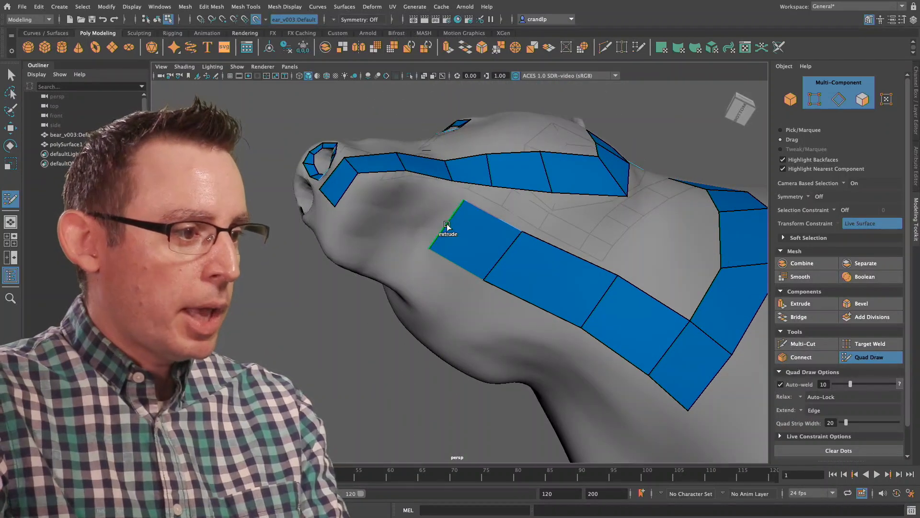
pyautogui.moveTo(460, 199); pyautogui.dragTo(447, 216)
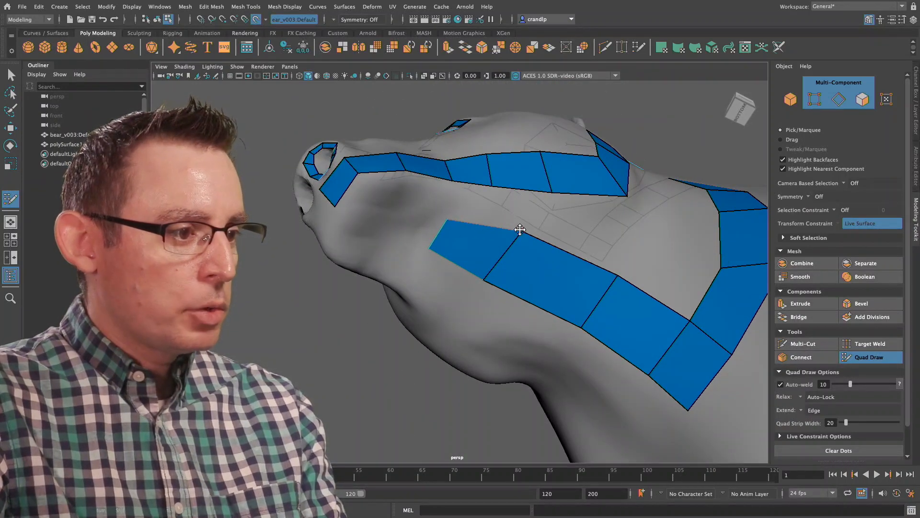
pyautogui.moveTo(520, 230); pyautogui.dragTo(509, 243)
pyautogui.moveTo(437, 232); pyautogui.dragTo(464, 265)
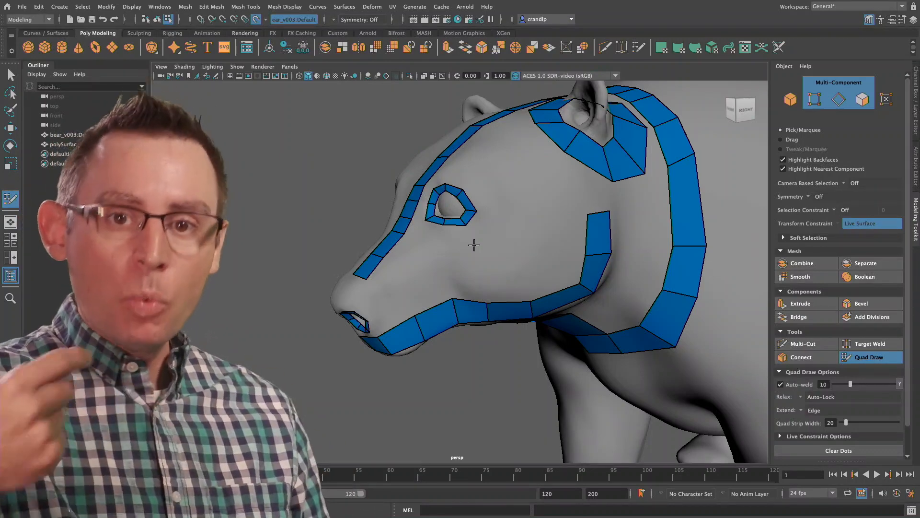
# Examine the eye ring, nostril ring, jaw strip and forehead strip for spacing and flow from the side and front
pyautogui.keyDown('alt'); pyautogui.moveTo(462, 199); pyautogui.dragTo(450, 227); pyautogui.keyUp('alt')
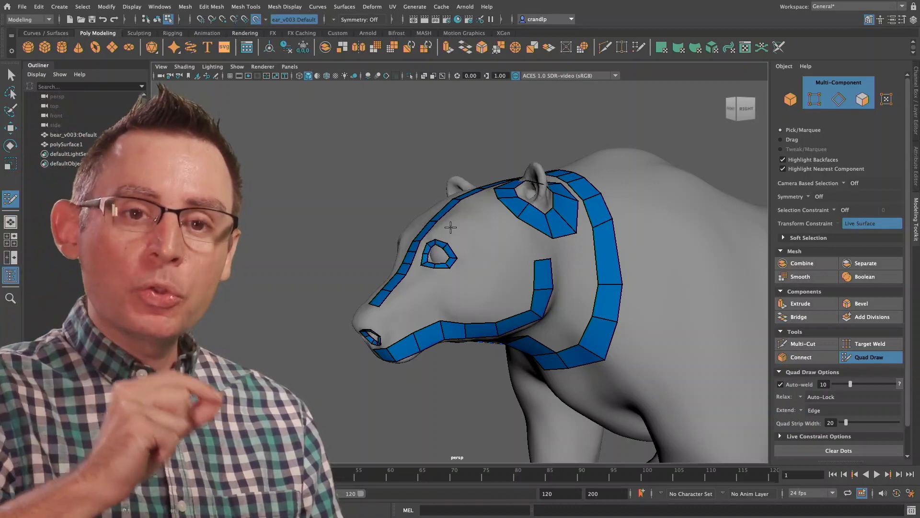
pyautogui.keyDown('alt'); pyautogui.moveTo(423, 308); pyautogui.dragTo(418, 300); pyautogui.keyUp('alt')
pyautogui.keyDown('alt'); pyautogui.moveTo(425, 259); pyautogui.dragTo(489, 249, button='right'); pyautogui.keyUp('alt')
pyautogui.keyDown('alt'); pyautogui.moveTo(489, 249); pyautogui.dragTo(509, 257); pyautogui.keyUp('alt')
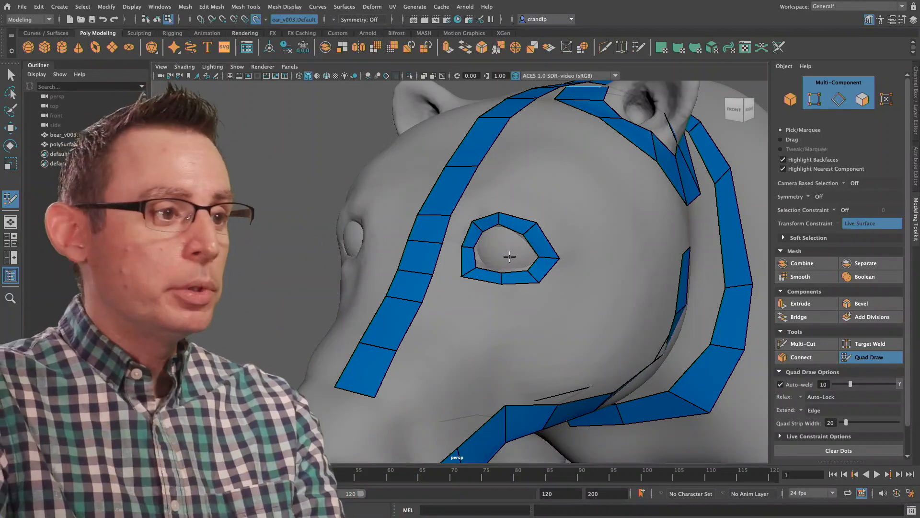
pyautogui.keyDown('alt'); pyautogui.moveTo(446, 312); pyautogui.dragTo(501, 292); pyautogui.keyUp('alt')
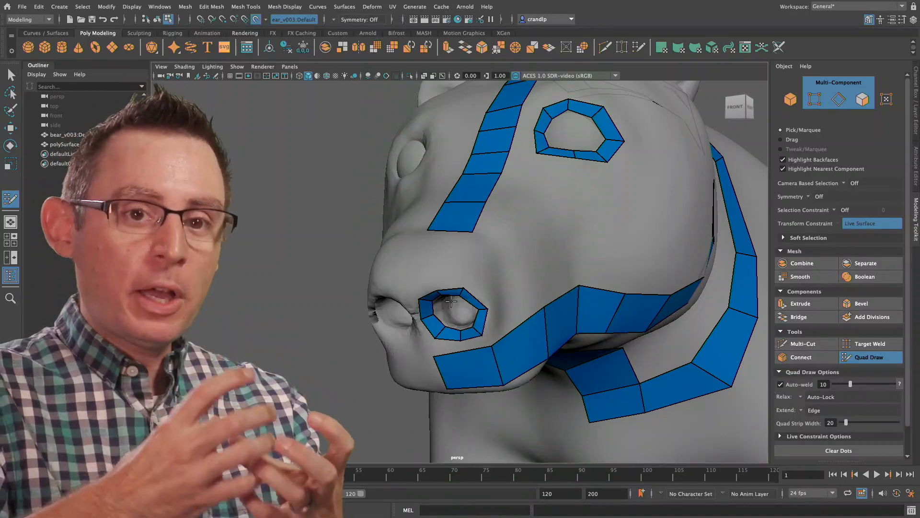
pyautogui.keyDown('alt'); pyautogui.moveTo(520, 309); pyautogui.dragTo(519, 263); pyautogui.keyUp('alt')
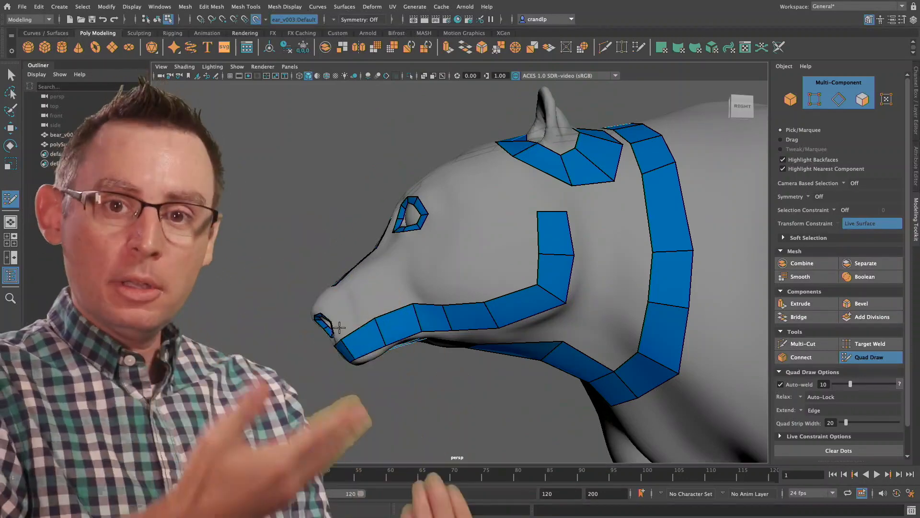
pyautogui.keyDown('alt'); pyautogui.moveTo(359, 317); pyautogui.dragTo(338, 342); pyautogui.keyUp('alt')
pyautogui.keyDown('alt'); pyautogui.moveTo(482, 304); pyautogui.dragTo(437, 271, button='middle'); pyautogui.keyUp('alt')
pyautogui.keyDown('alt'); pyautogui.moveTo(329, 272); pyautogui.dragTo(397, 279, button='right'); pyautogui.keyUp('alt')
pyautogui.keyDown('alt'); pyautogui.moveTo(398, 280); pyautogui.dragTo(472, 266); pyautogui.keyUp('alt')
pyautogui.keyDown('alt'); pyautogui.moveTo(472, 266); pyautogui.dragTo(479, 260, button='middle'); pyautogui.keyUp('alt')
pyautogui.keyDown('alt'); pyautogui.moveTo(551, 240); pyautogui.dragTo(443, 243, button='right'); pyautogui.keyUp('alt')
pyautogui.moveTo(494, 208)
pyautogui.keyDown('alt'); pyautogui.mouseDown()
pyautogui.moveTo(430, 205)
pyautogui.moveTo(488, 193)
pyautogui.moveTo(480, 199)
pyautogui.mouseUp(); pyautogui.keyUp('alt')
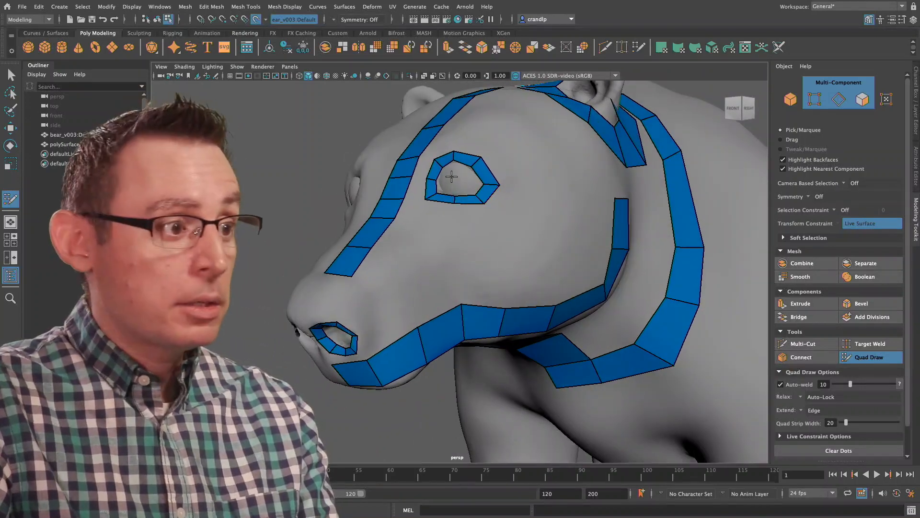
pyautogui.keyDown('alt'); pyautogui.moveTo(451, 177); pyautogui.dragTo(474, 161, button='middle'); pyautogui.keyUp('alt')
pyautogui.moveTo(411, 231)
pyautogui.keyDown('alt'); pyautogui.mouseDown()
pyautogui.moveTo(421, 218)
pyautogui.moveTo(417, 226)
pyautogui.mouseUp(); pyautogui.keyUp('alt')
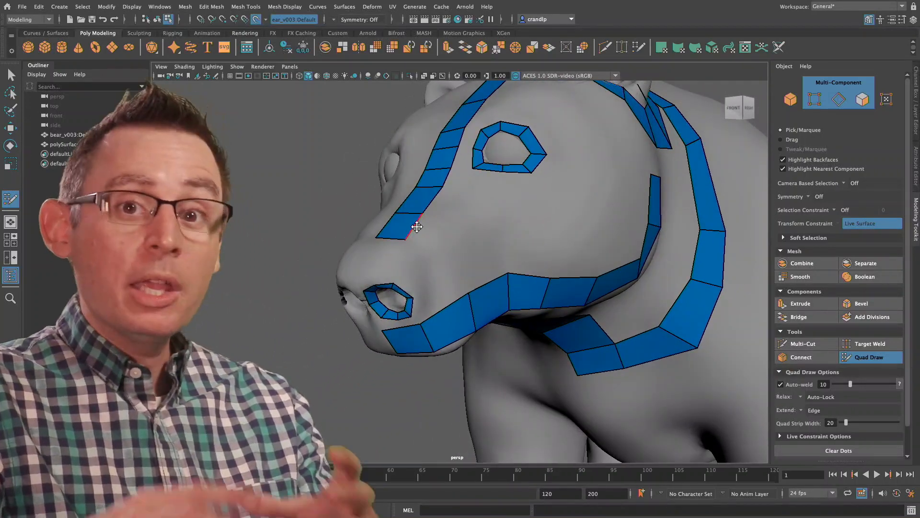
# Pull the eye ring's upper inner edge upward and its inner-side outer vertices toward the forehead strip to widen those quads
pyautogui.keyDown('alt'); pyautogui.moveTo(524, 139); pyautogui.dragTo(586, 137, button='right'); pyautogui.keyUp('alt')
pyautogui.keyDown('alt'); pyautogui.moveTo(585, 137); pyautogui.dragTo(409, 254, button='middle'); pyautogui.keyUp('alt')
pyautogui.keyDown('alt'); pyautogui.moveTo(409, 254); pyautogui.dragTo(456, 233, button='right'); pyautogui.keyUp('alt')
pyautogui.keyDown('alt'); pyautogui.moveTo(455, 233); pyautogui.dragTo(580, 249, button='middle'); pyautogui.keyUp('alt')
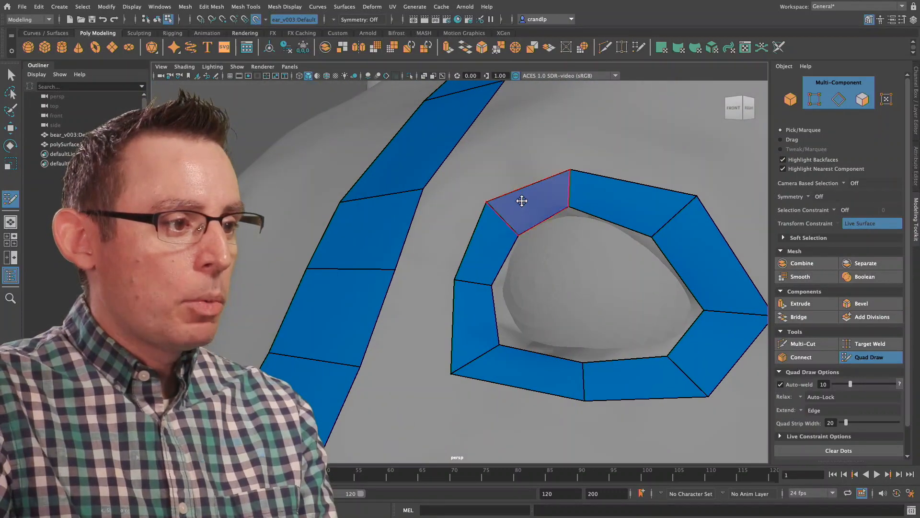
pyautogui.moveTo(522, 185)
pyautogui.mouseDown()
pyautogui.moveTo(520, 128)
pyautogui.moveTo(521, 140)
pyautogui.mouseUp()
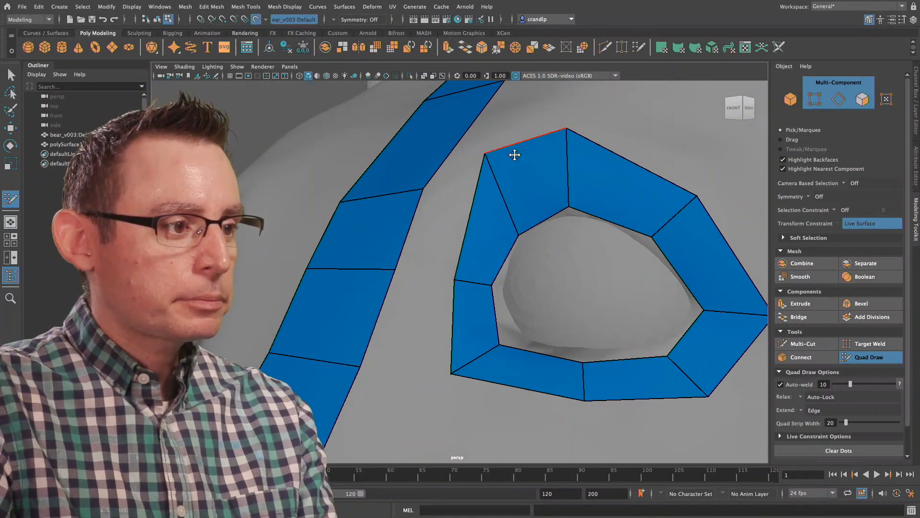
pyautogui.keyDown('alt'); pyautogui.moveTo(447, 271); pyautogui.dragTo(460, 276); pyautogui.keyUp('alt')
pyautogui.moveTo(574, 295); pyautogui.dragTo(557, 324)
pyautogui.keyDown('alt'); pyautogui.moveTo(556, 324); pyautogui.dragTo(561, 274, button='middle'); pyautogui.keyUp('alt')
pyautogui.moveTo(565, 267); pyautogui.dragTo(523, 295)
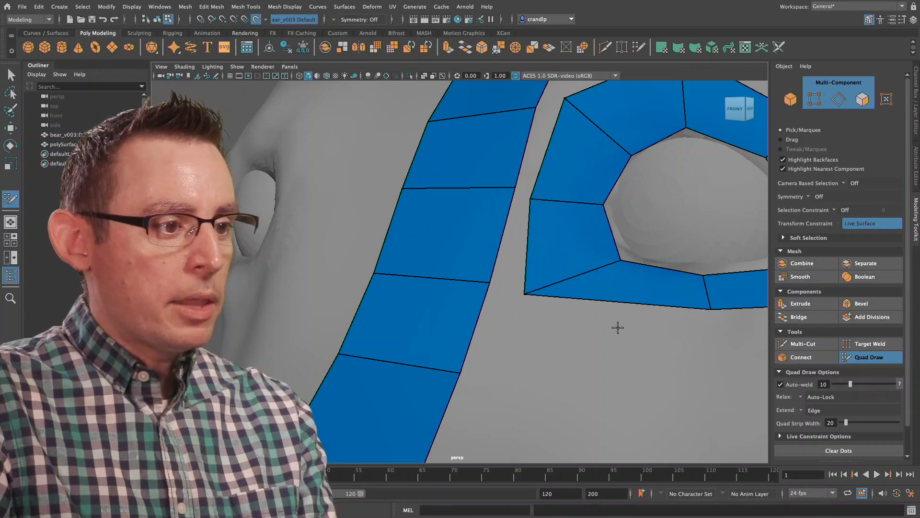
# Move the eye ring's outer vertices below, beside and above the outer eye corner away from the eye to form wider quads
pyautogui.keyDown('alt'); pyautogui.moveTo(618, 326); pyautogui.dragTo(578, 330); pyautogui.keyUp('alt')
pyautogui.keyDown('alt'); pyautogui.moveTo(578, 331); pyautogui.dragTo(533, 341, button='right'); pyautogui.keyUp('alt')
pyautogui.keyDown('alt'); pyautogui.moveTo(533, 341); pyautogui.dragTo(516, 329); pyautogui.keyUp('alt')
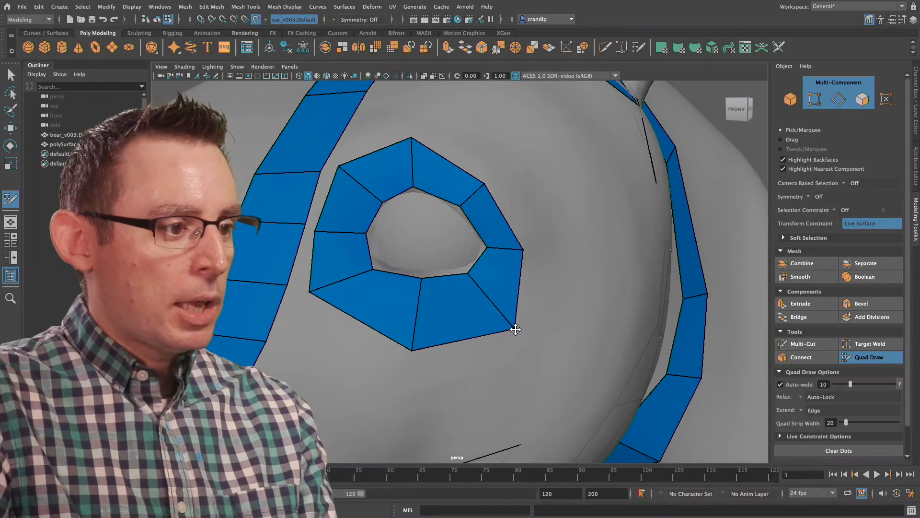
pyautogui.moveTo(523, 246); pyautogui.dragTo(570, 254)
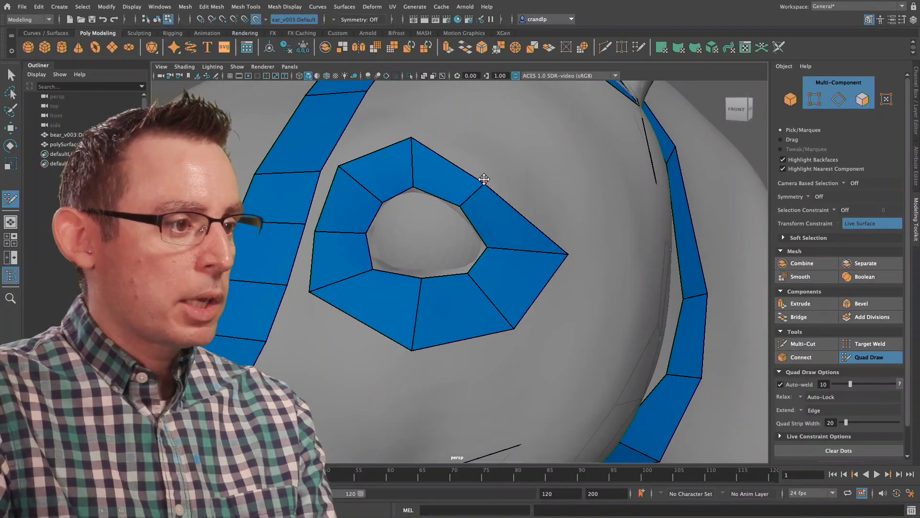
pyautogui.moveTo(484, 183); pyautogui.dragTo(529, 146)
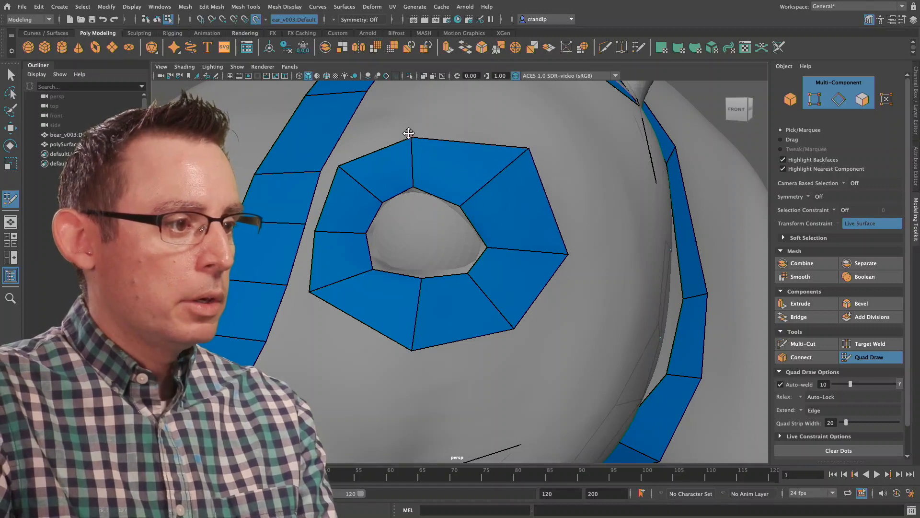
pyautogui.moveTo(408, 133); pyautogui.dragTo(414, 107)
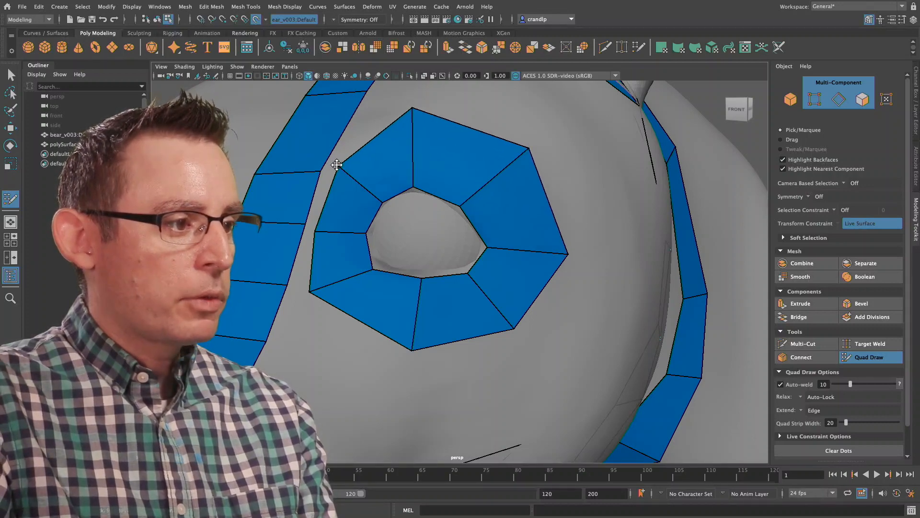
pyautogui.scroll(-4, 439, 211)
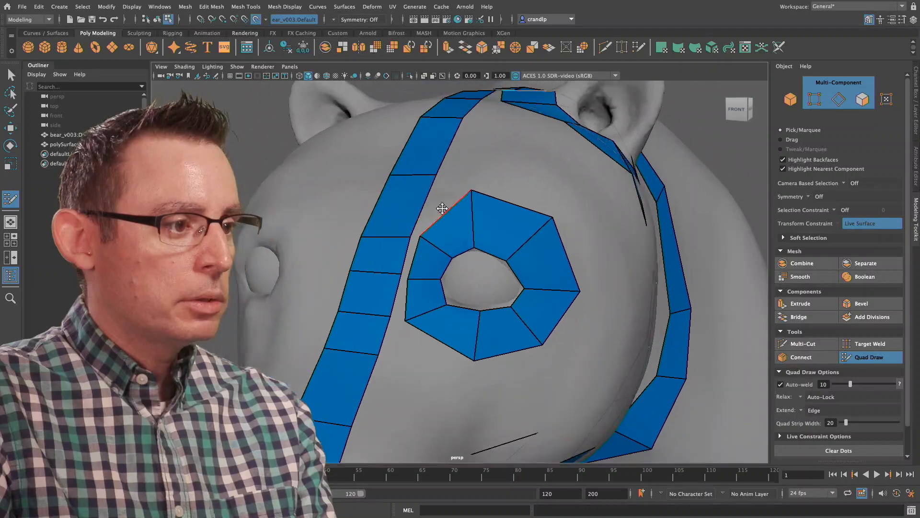
pyautogui.keyDown('alt'); pyautogui.moveTo(439, 212); pyautogui.dragTo(442, 217); pyautogui.keyUp('alt')
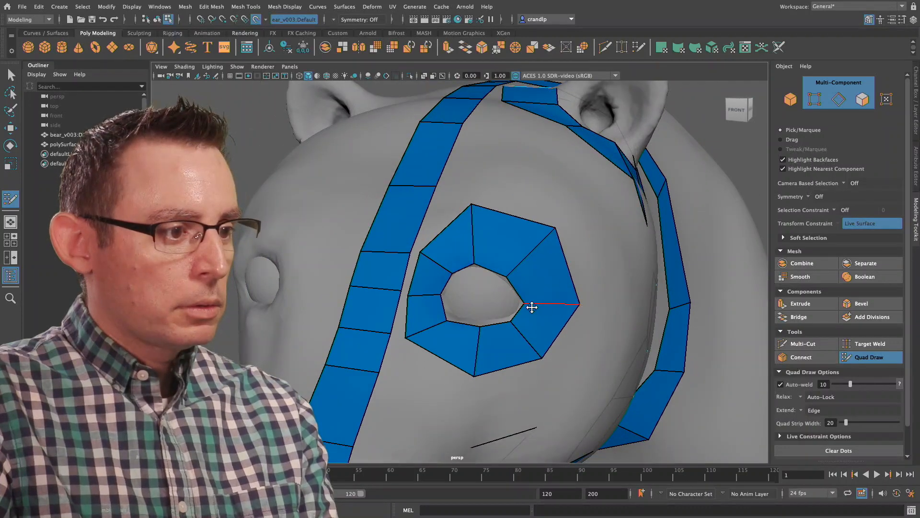
# Pull the outer vertices along the nostril ring's upper and inner sides away from the opening to widen its quads
pyautogui.keyDown('alt'); pyautogui.moveTo(540, 300); pyautogui.dragTo(485, 207); pyautogui.keyUp('alt')
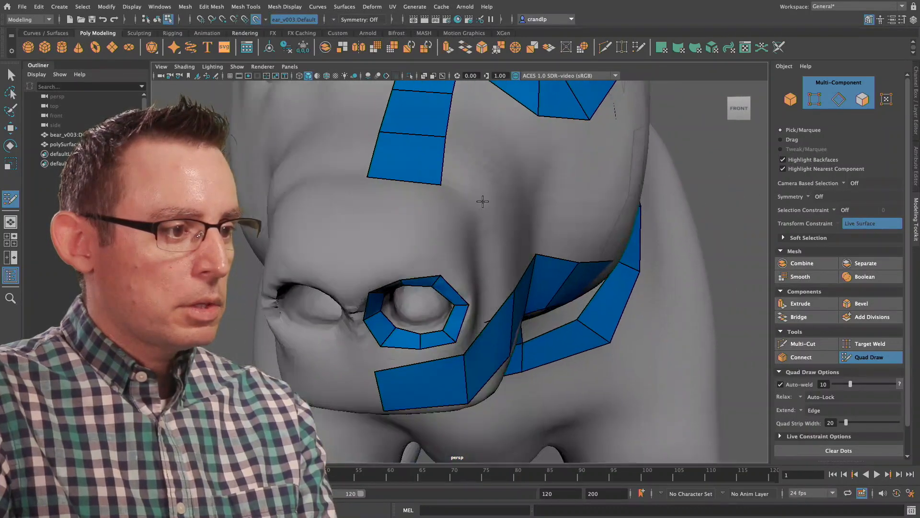
pyautogui.keyDown('alt'); pyautogui.moveTo(486, 207); pyautogui.dragTo(441, 298, button='right'); pyautogui.keyUp('alt')
pyautogui.keyDown('alt'); pyautogui.moveTo(442, 297); pyautogui.dragTo(468, 263); pyautogui.keyUp('alt')
pyautogui.keyDown('alt'); pyautogui.moveTo(468, 263); pyautogui.dragTo(436, 246, button='right'); pyautogui.keyUp('alt')
pyautogui.keyDown('alt'); pyautogui.moveTo(435, 247); pyautogui.dragTo(396, 312); pyautogui.keyUp('alt')
pyautogui.keyDown('alt'); pyautogui.moveTo(396, 312); pyautogui.dragTo(382, 240, button='right'); pyautogui.keyUp('alt')
pyautogui.moveTo(329, 219); pyautogui.dragTo(325, 187)
pyautogui.keyDown('alt'); pyautogui.moveTo(401, 250); pyautogui.dragTo(472, 266); pyautogui.keyUp('alt')
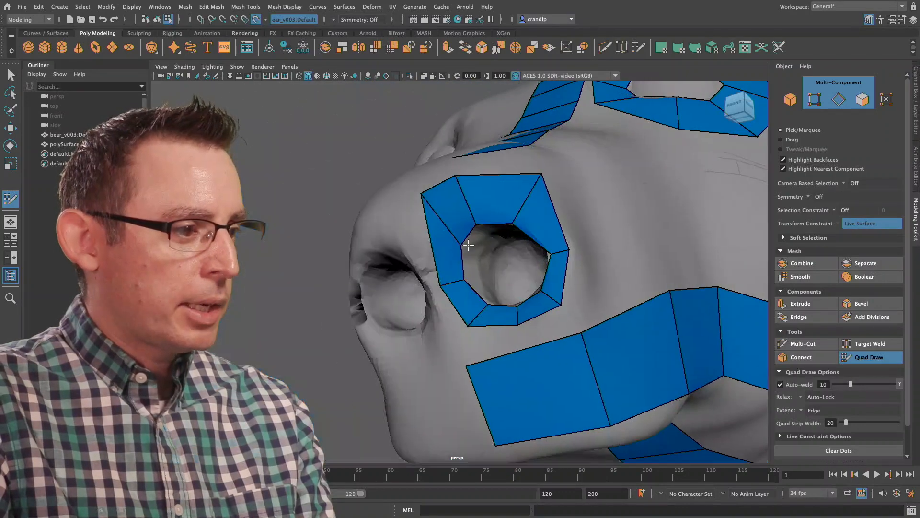
# Widen the nostril ring's outer and lower quads by moving their outer vertices toward the cheek and jaw strip
pyautogui.keyDown('alt'); pyautogui.moveTo(472, 266); pyautogui.dragTo(505, 261, button='right'); pyautogui.keyUp('alt')
pyautogui.keyDown('alt'); pyautogui.moveTo(506, 261); pyautogui.dragTo(405, 295); pyautogui.keyUp('alt')
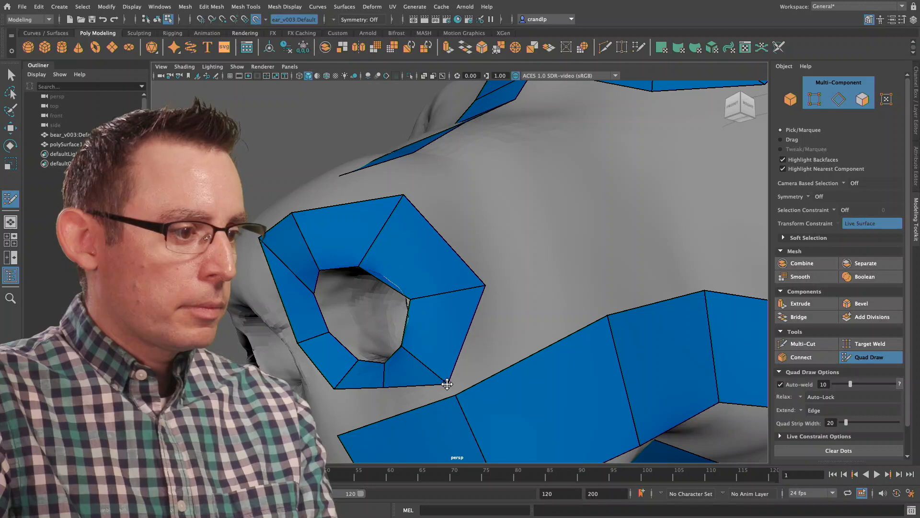
pyautogui.keyDown('alt'); pyautogui.moveTo(360, 379); pyautogui.dragTo(508, 351, button='middle'); pyautogui.keyUp('alt')
pyautogui.keyDown('alt'); pyautogui.moveTo(507, 352); pyautogui.dragTo(511, 277); pyautogui.keyUp('alt')
pyautogui.keyDown('alt'); pyautogui.moveTo(511, 278); pyautogui.dragTo(537, 277, button='right'); pyautogui.keyUp('alt')
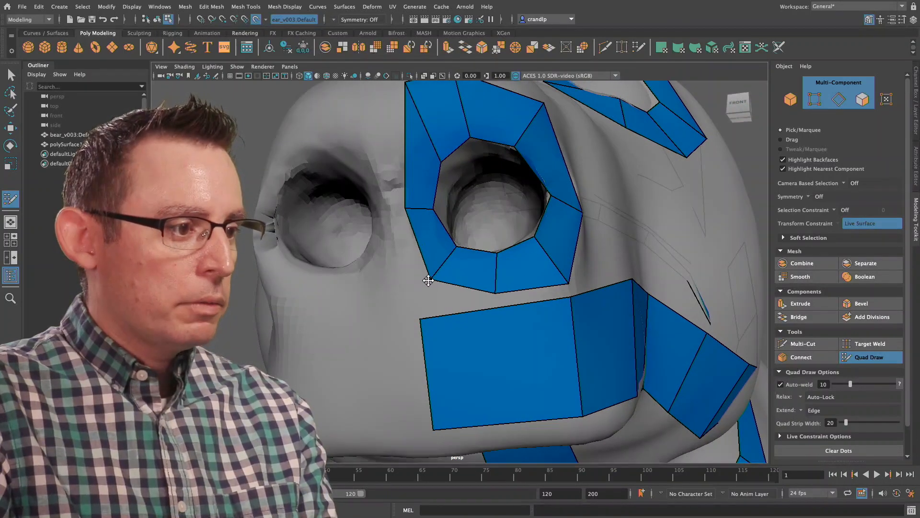
pyautogui.moveTo(423, 174)
pyautogui.keyDown('alt'); pyautogui.mouseDown()
pyautogui.moveTo(436, 213)
pyautogui.moveTo(458, 230)
pyautogui.mouseUp(); pyautogui.keyUp('alt')
pyautogui.moveTo(510, 196); pyautogui.dragTo(513, 195)
pyautogui.keyDown('alt'); pyautogui.moveTo(528, 233); pyautogui.dragTo(494, 249); pyautogui.keyUp('alt')
pyautogui.keyDown('alt'); pyautogui.moveTo(493, 249); pyautogui.dragTo(390, 246, button='right'); pyautogui.keyUp('alt')
pyautogui.keyDown('alt'); pyautogui.moveTo(390, 246); pyautogui.dragTo(484, 257); pyautogui.keyUp('alt')
pyautogui.keyDown('alt'); pyautogui.moveTo(484, 257); pyautogui.dragTo(424, 253, button='right'); pyautogui.keyUp('alt')
pyautogui.moveTo(424, 253)
pyautogui.keyDown('alt'); pyautogui.mouseDown()
pyautogui.moveTo(517, 249)
pyautogui.moveTo(393, 255)
pyautogui.moveTo(418, 259)
pyautogui.mouseUp(); pyautogui.keyUp('alt')
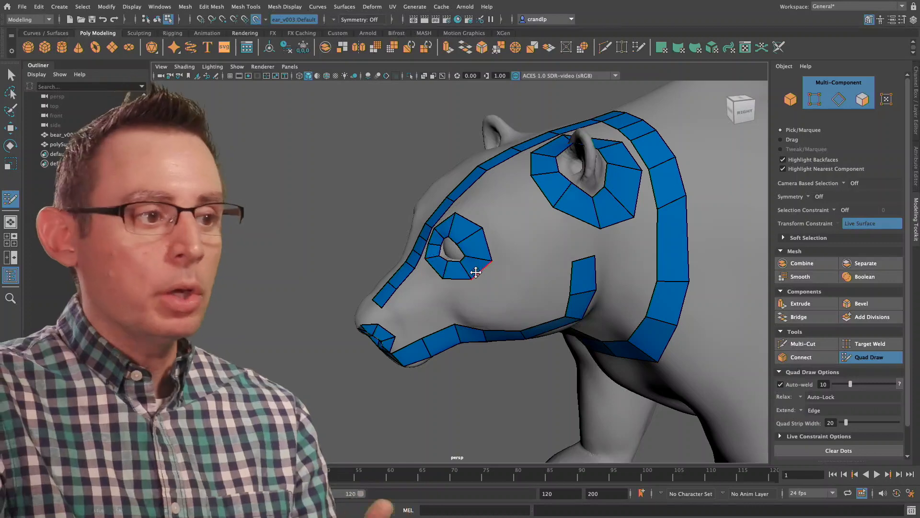
# Examine the bear's body from the shoulder and front leg along the flank to the hindquarters and tail
pyautogui.keyDown('alt'); pyautogui.moveTo(671, 237); pyautogui.dragTo(458, 236, button='middle'); pyautogui.keyUp('alt')
pyautogui.keyDown('alt'); pyautogui.moveTo(458, 236); pyautogui.dragTo(407, 234, button='right'); pyautogui.keyUp('alt')
pyautogui.keyDown('alt'); pyautogui.moveTo(488, 255); pyautogui.dragTo(470, 249); pyautogui.keyUp('alt')
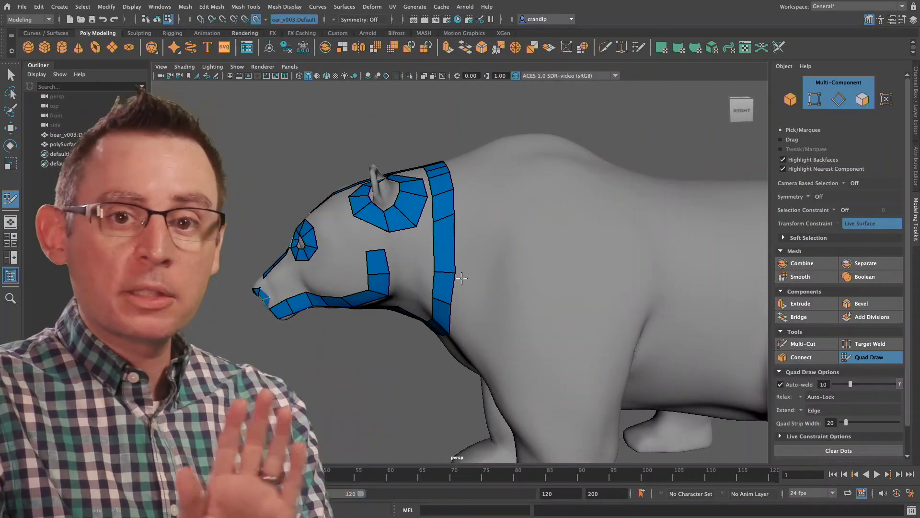
pyautogui.keyDown('alt'); pyautogui.moveTo(571, 301); pyautogui.dragTo(421, 254); pyautogui.keyUp('alt')
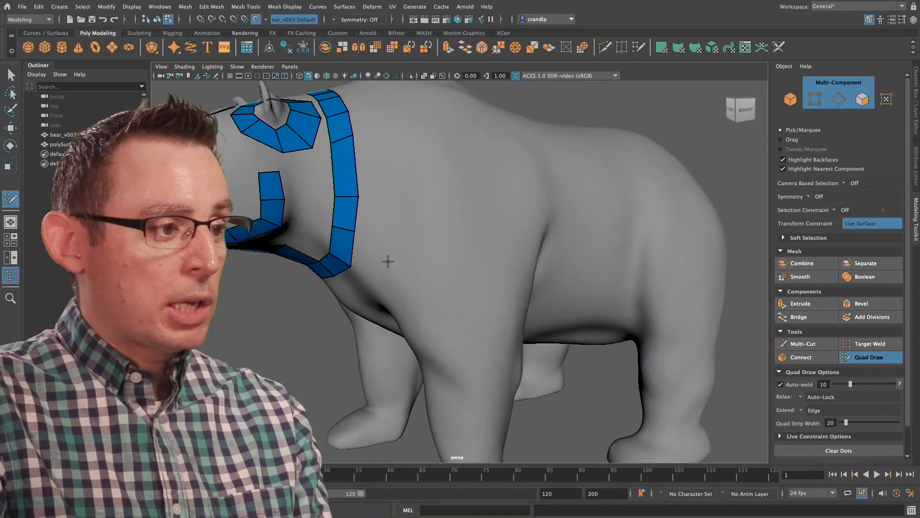
pyautogui.keyDown('alt'); pyautogui.moveTo(541, 221); pyautogui.dragTo(519, 214); pyautogui.keyUp('alt')
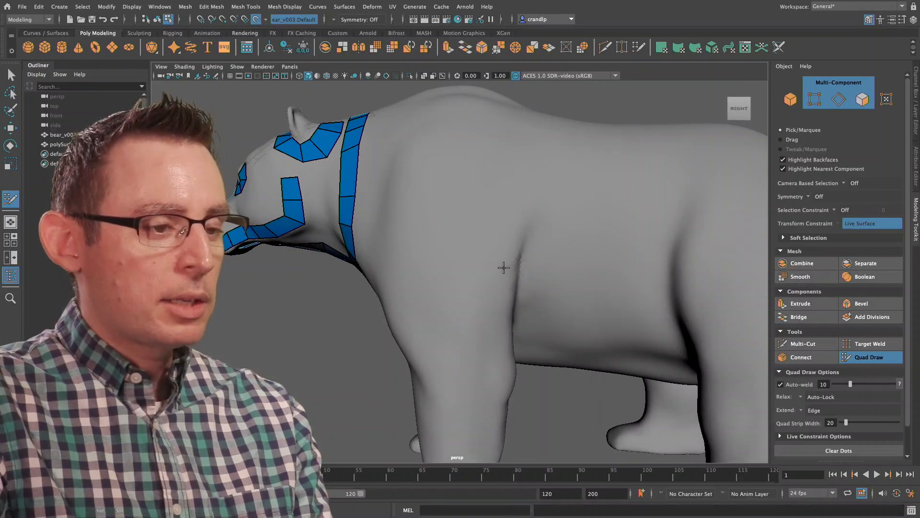
pyautogui.keyDown('alt'); pyautogui.moveTo(488, 284); pyautogui.dragTo(417, 268); pyautogui.keyUp('alt')
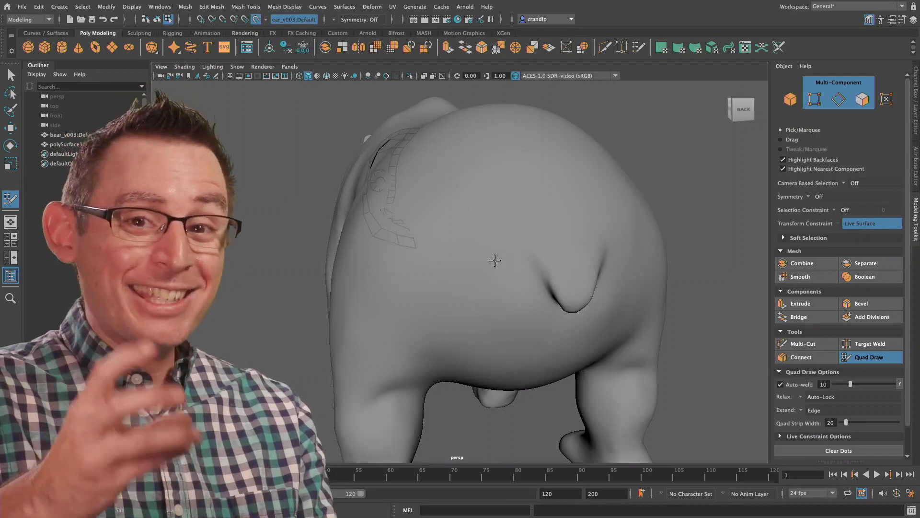
pyautogui.moveTo(506, 255)
pyautogui.keyDown('alt'); pyautogui.mouseDown()
pyautogui.moveTo(546, 215)
pyautogui.moveTo(559, 232)
pyautogui.moveTo(656, 250)
pyautogui.mouseUp(); pyautogui.keyUp('alt')
pyautogui.keyDown('alt'); pyautogui.moveTo(567, 258); pyautogui.dragTo(518, 261); pyautogui.keyUp('alt')
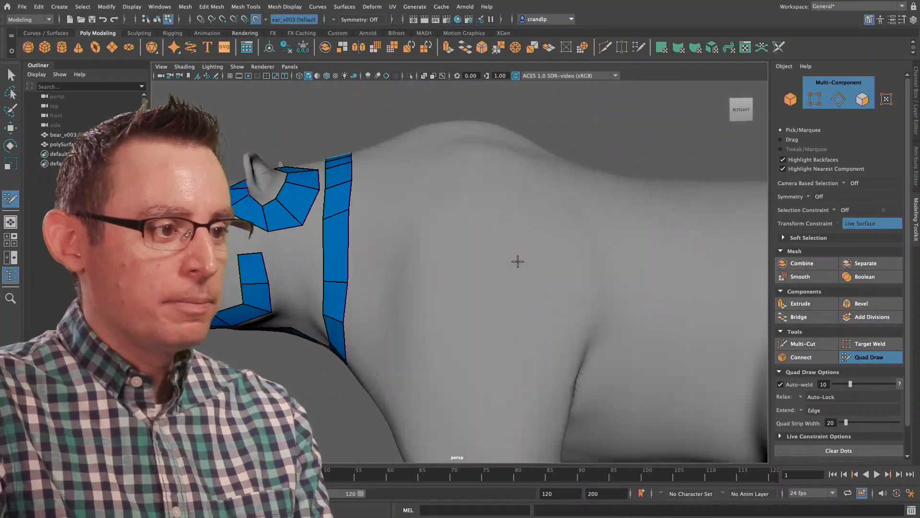
# Inspect the eye, ear and nostril loops together with the jaw, head-top and neck strips on the bear's head
pyautogui.keyDown('alt'); pyautogui.moveTo(518, 261); pyautogui.dragTo(534, 261, button='middle'); pyautogui.keyUp('alt')
pyautogui.keyDown('alt'); pyautogui.moveTo(534, 261); pyautogui.dragTo(466, 240, button='right'); pyautogui.keyUp('alt')
pyautogui.keyDown('alt'); pyautogui.moveTo(466, 240); pyautogui.dragTo(472, 192, button='middle'); pyautogui.keyUp('alt')
pyautogui.keyDown('alt'); pyautogui.moveTo(472, 192); pyautogui.dragTo(487, 226); pyautogui.keyUp('alt')
pyautogui.keyDown('alt'); pyautogui.moveTo(487, 225); pyautogui.dragTo(575, 192, button='right'); pyautogui.keyUp('alt')
pyautogui.keyDown('alt'); pyautogui.moveTo(575, 192); pyautogui.dragTo(646, 282, button='middle'); pyautogui.keyUp('alt')
pyautogui.keyDown('alt'); pyautogui.moveTo(647, 282); pyautogui.dragTo(618, 273, button='right'); pyautogui.keyUp('alt')
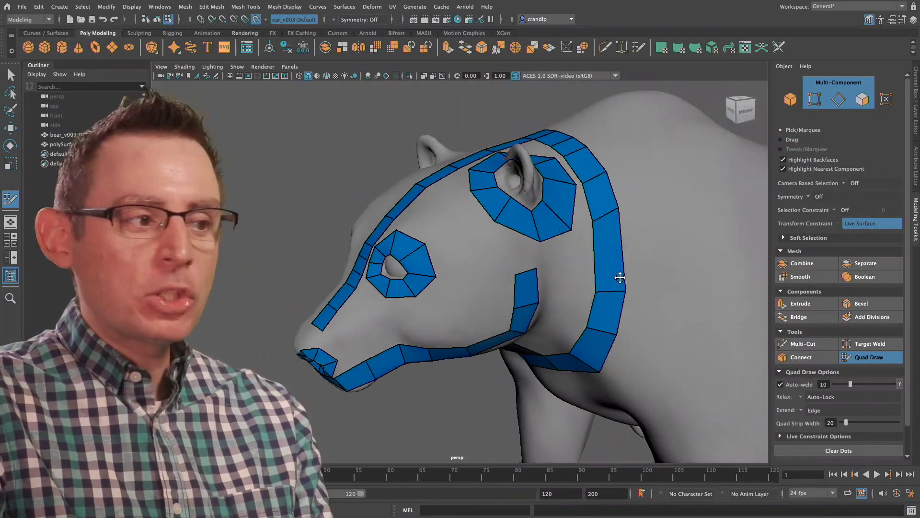
pyautogui.keyDown('alt'); pyautogui.moveTo(618, 273); pyautogui.dragTo(584, 274); pyautogui.keyUp('alt')
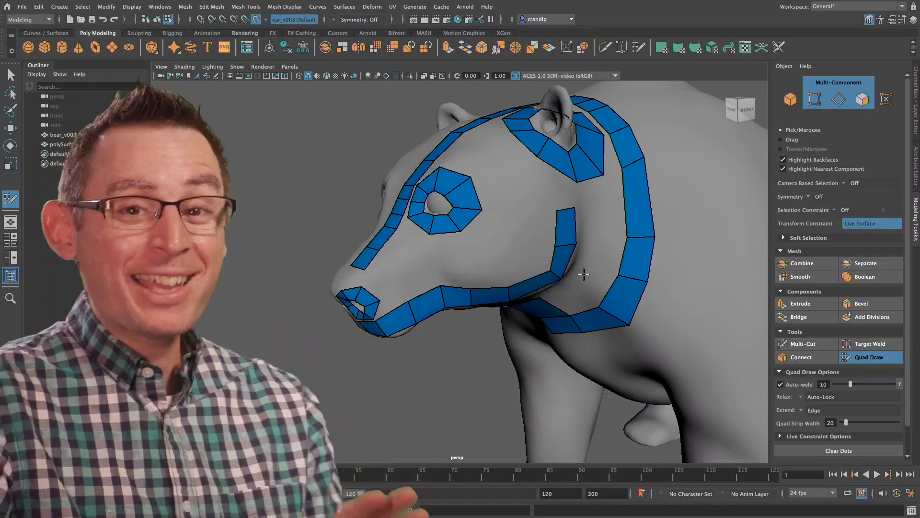